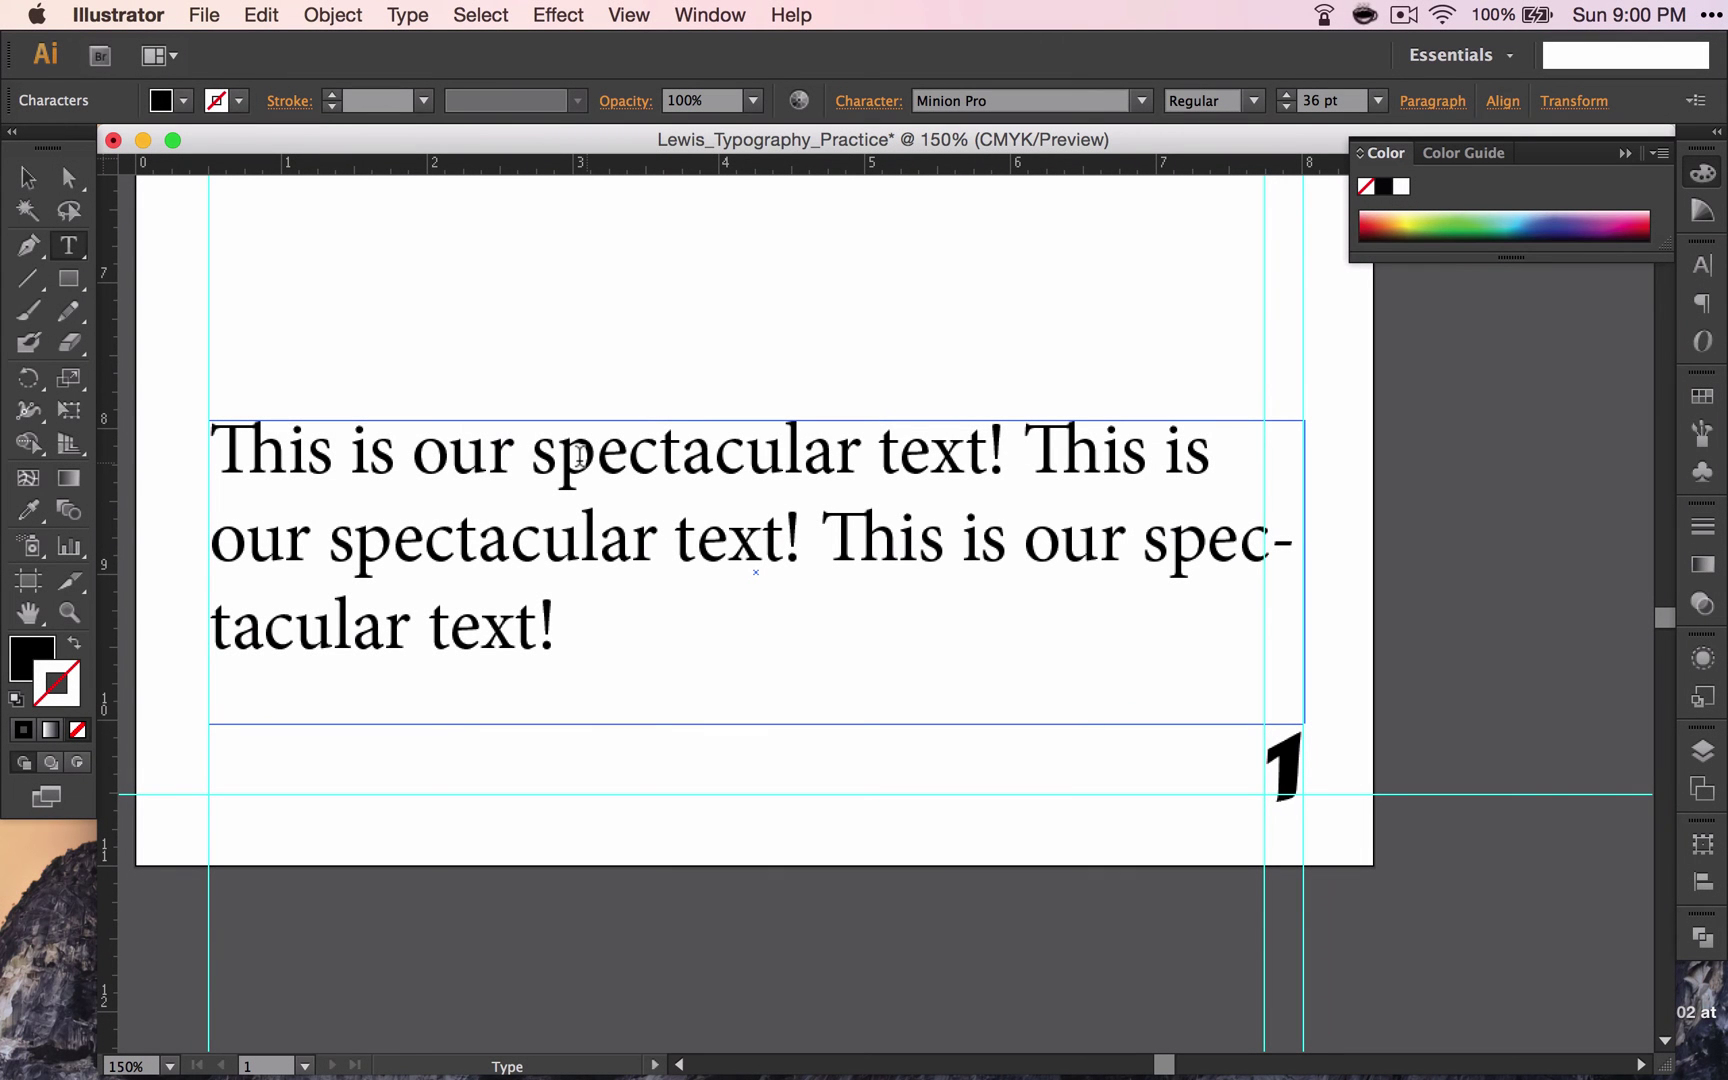
Select the body text frame and preview centered and right-aligned paragraph alignment.
scroll(579, 456, "up", 5)
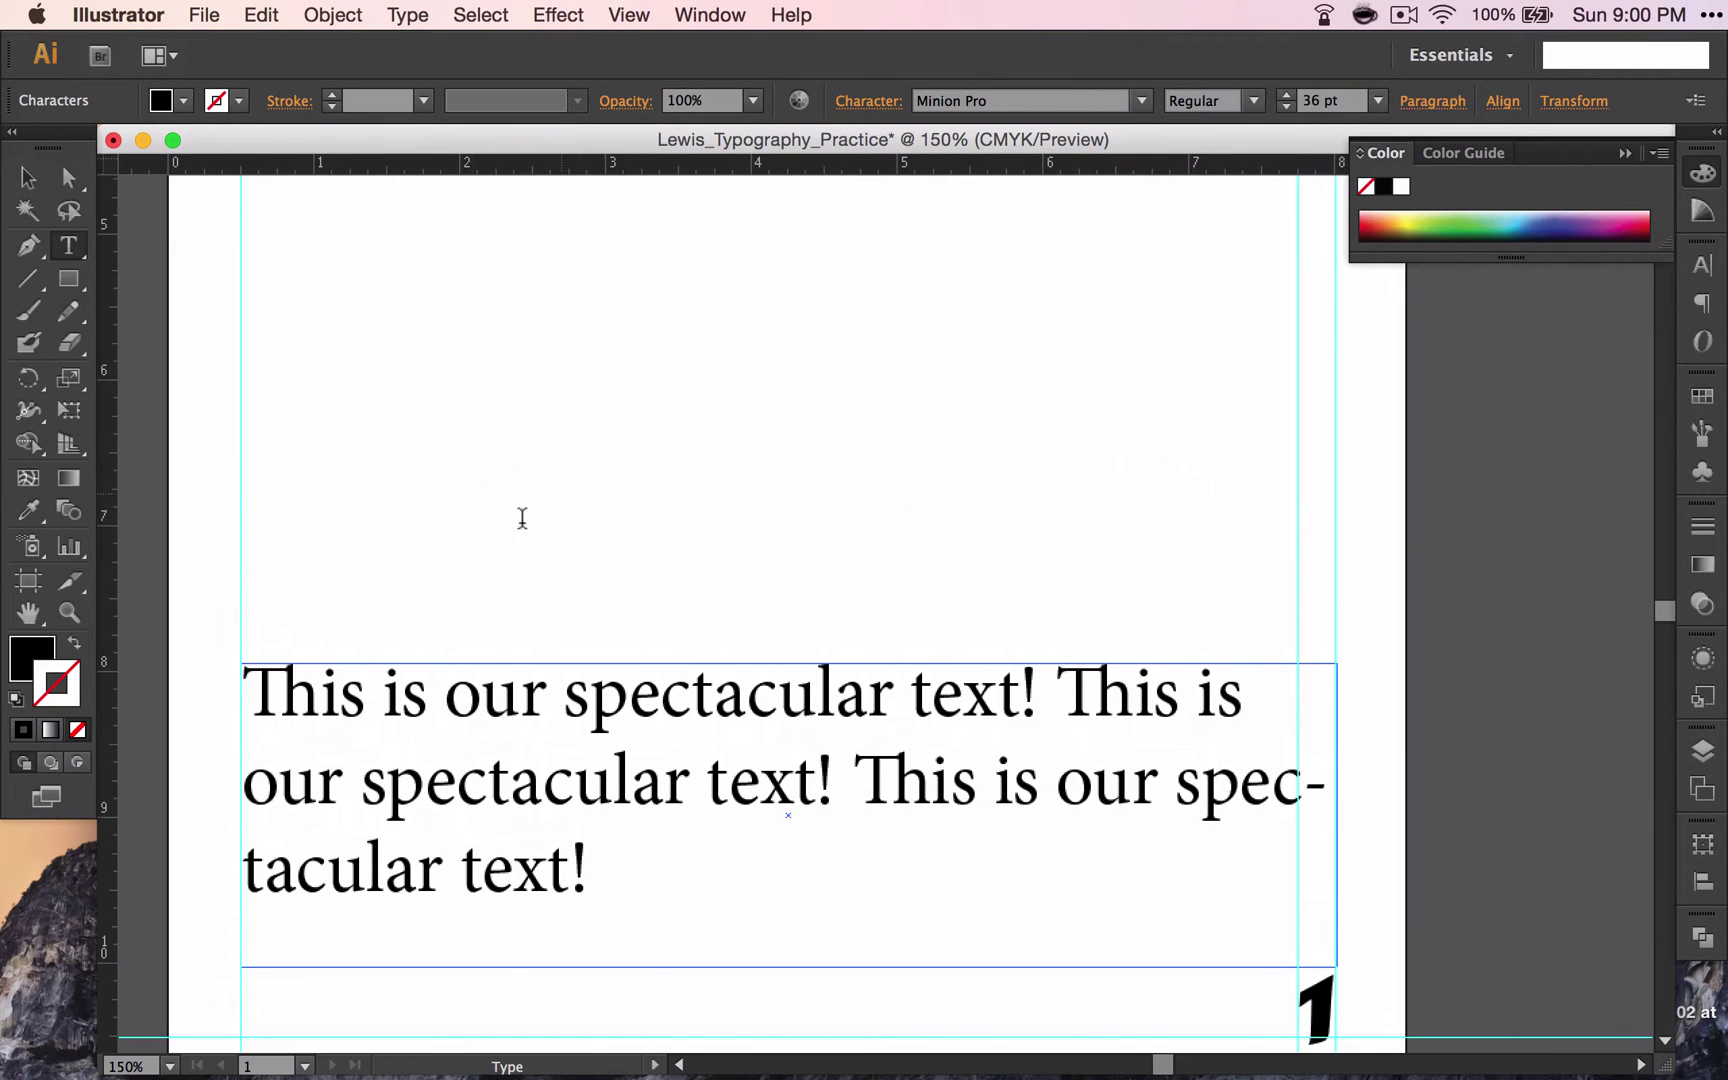
scroll(235, 707, "up", 5)
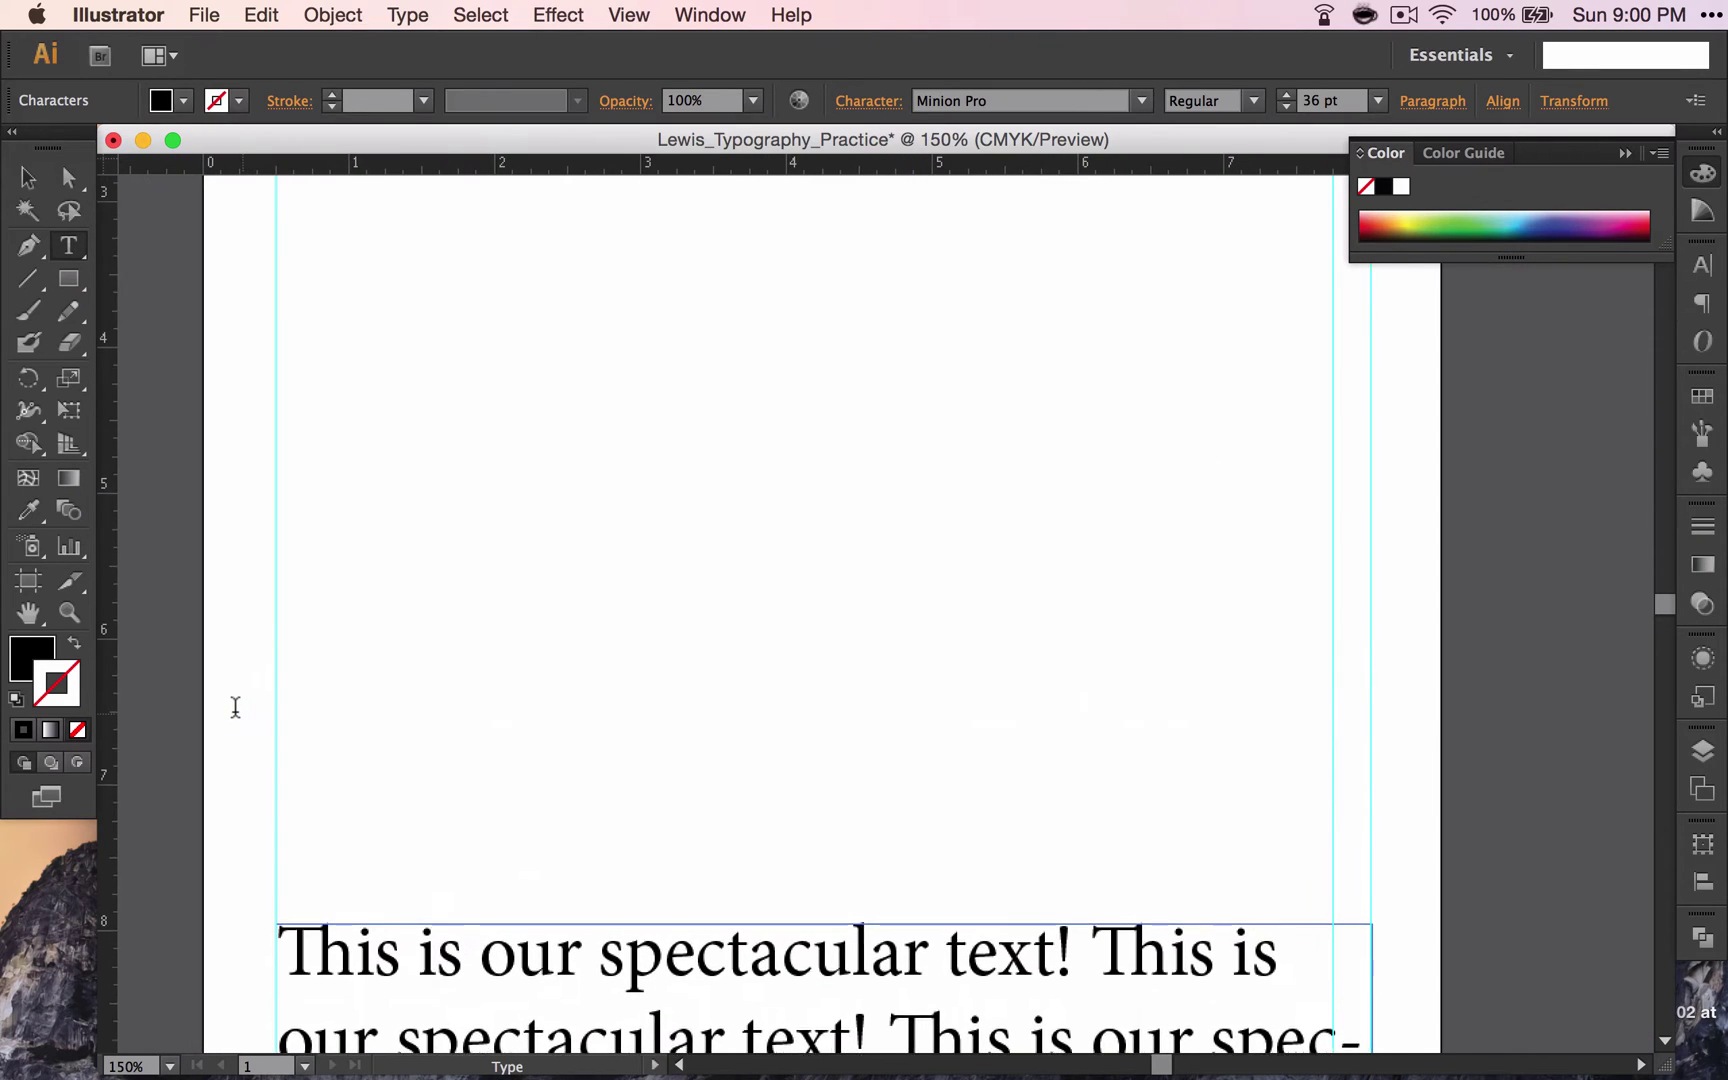
scroll(235, 707, "up", 3)
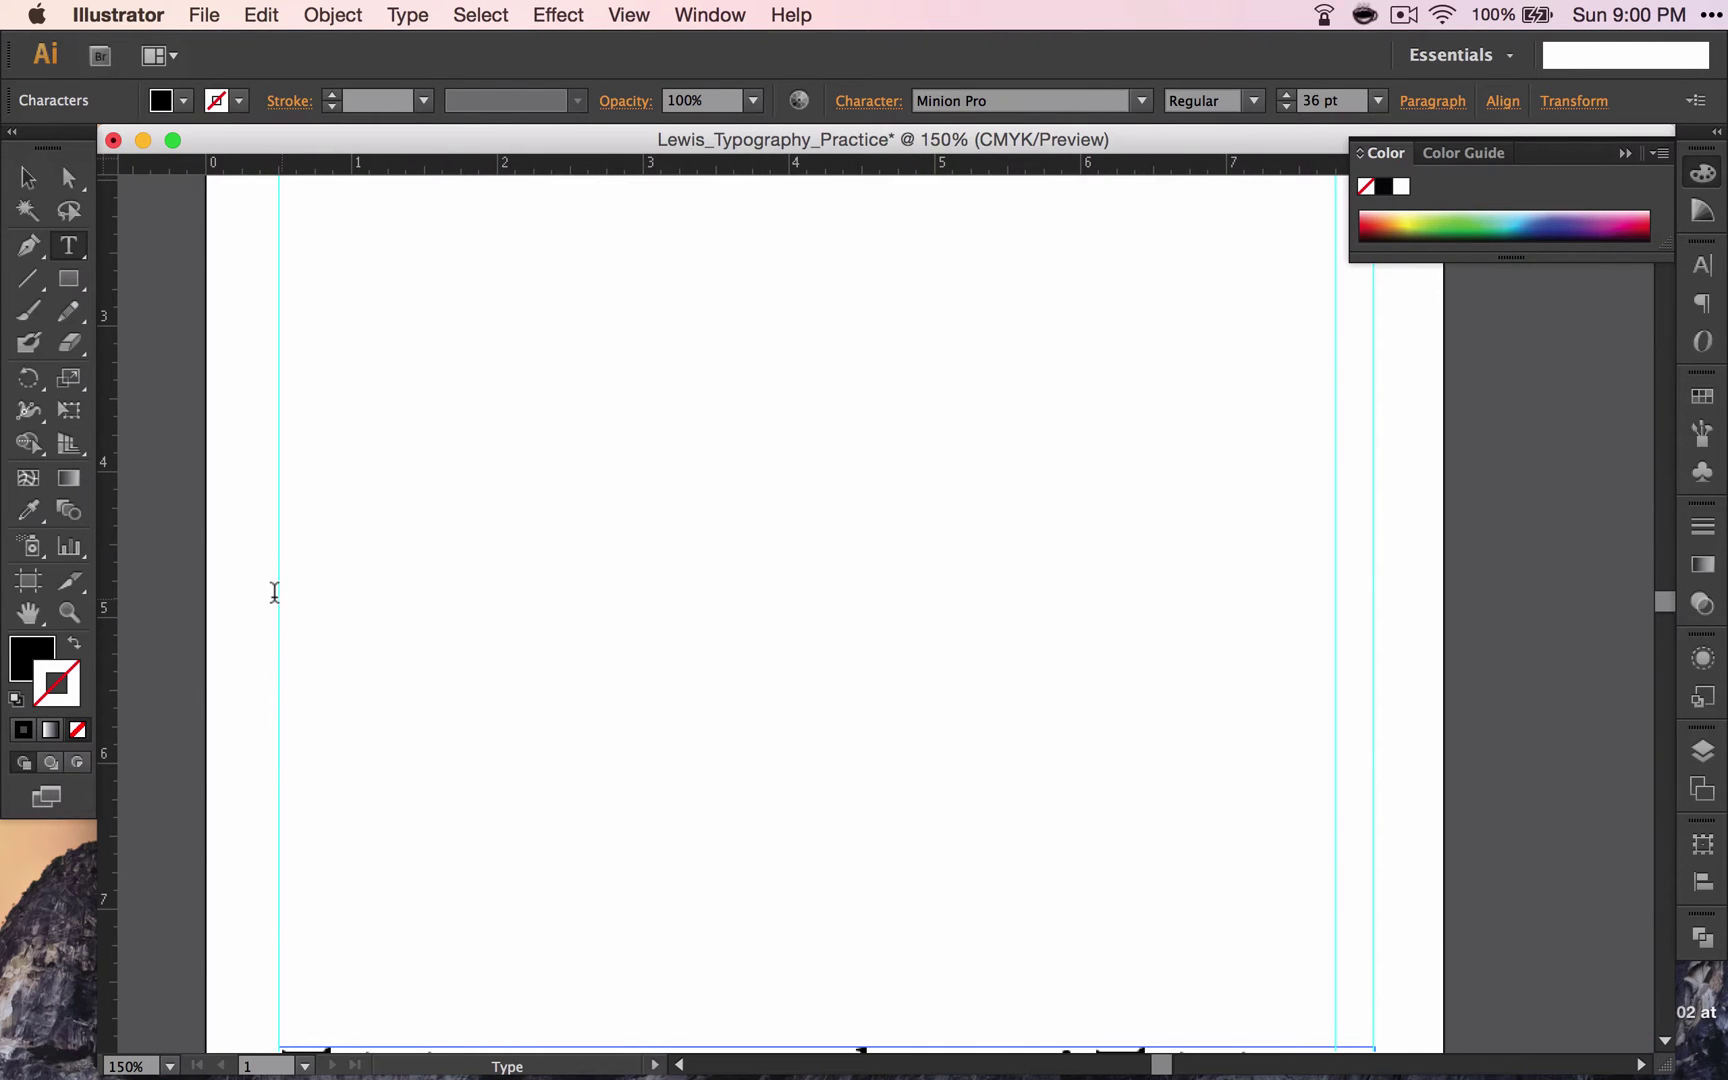
scroll(274, 592, "up", 9)
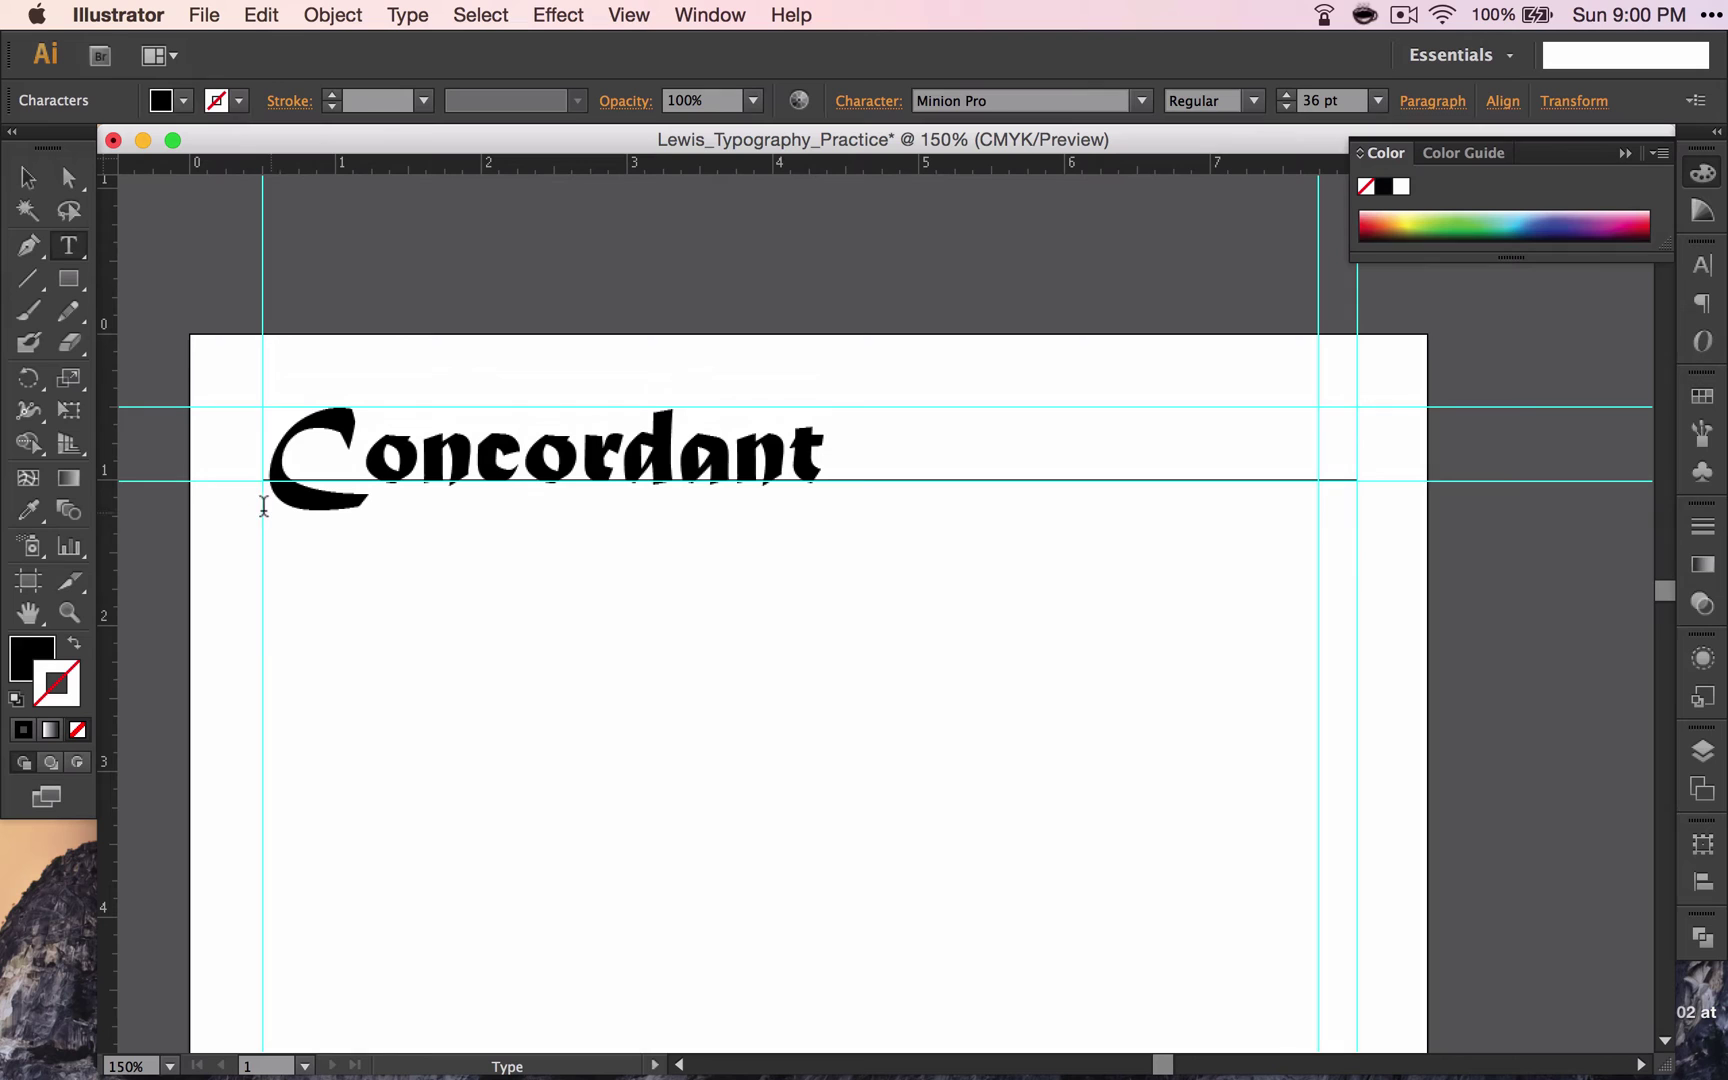
scroll(281, 431, "down", 6)
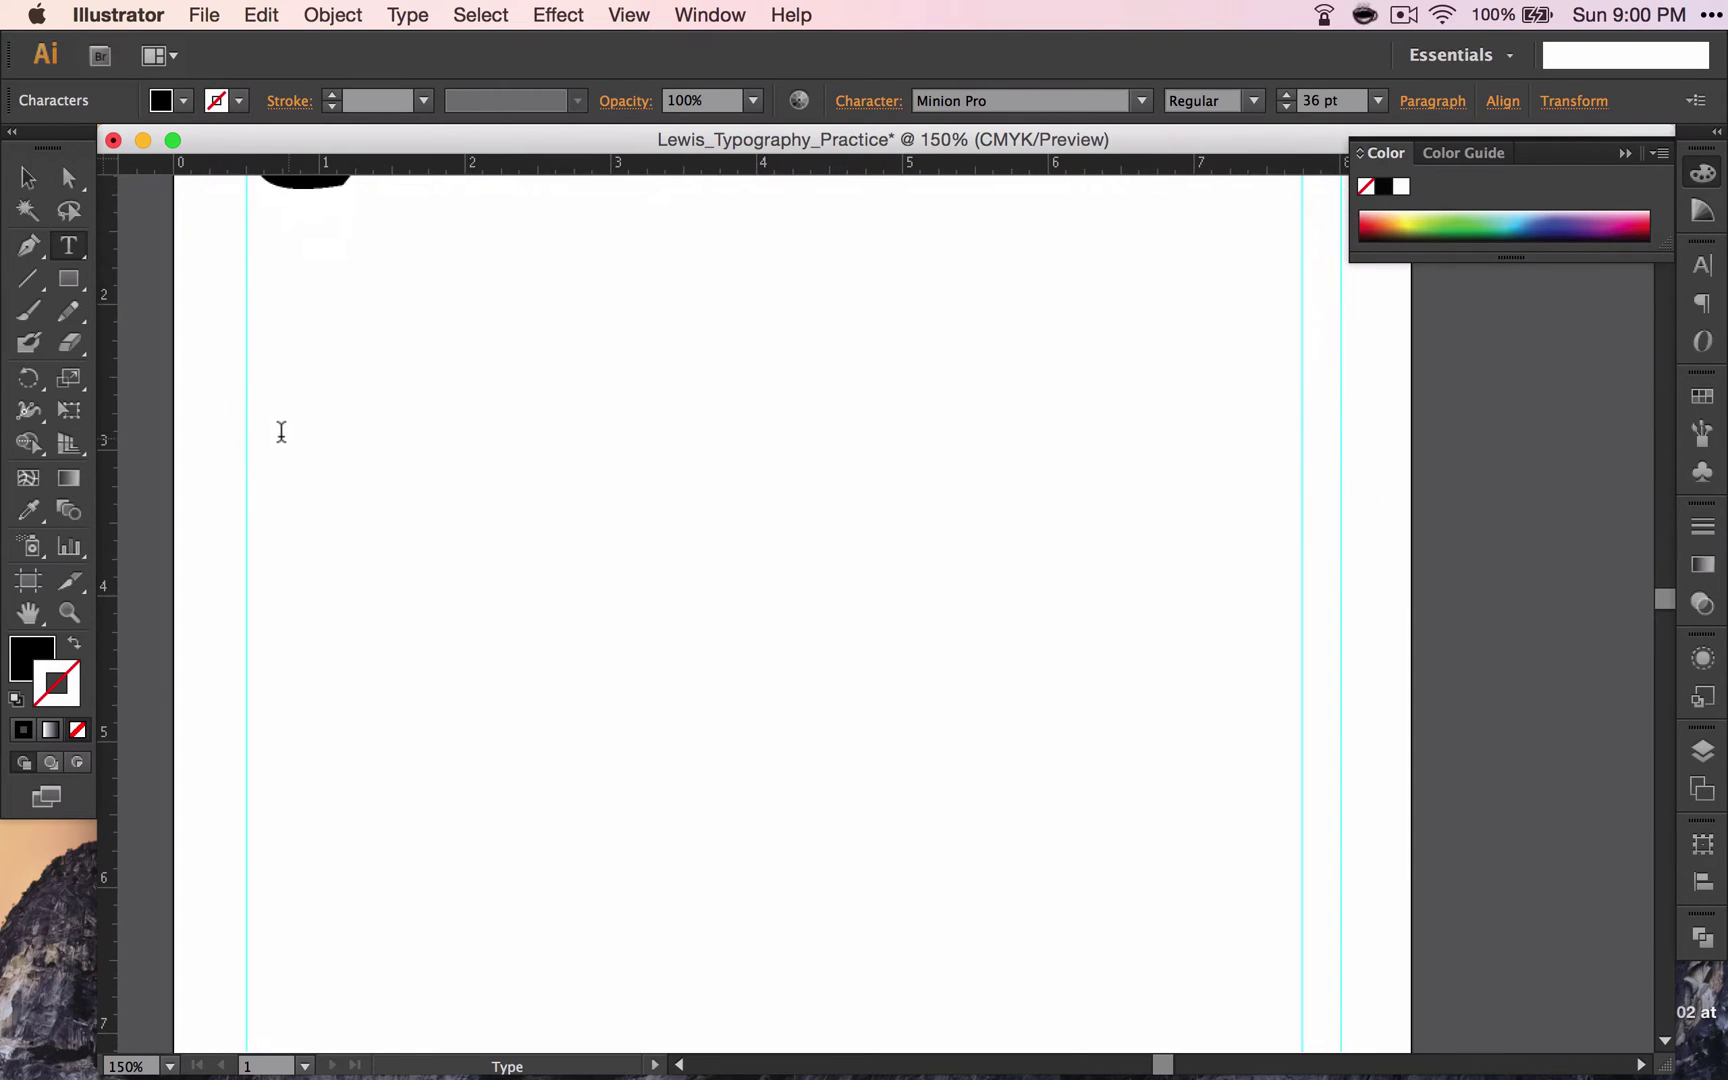
scroll(281, 431, "down", 8)
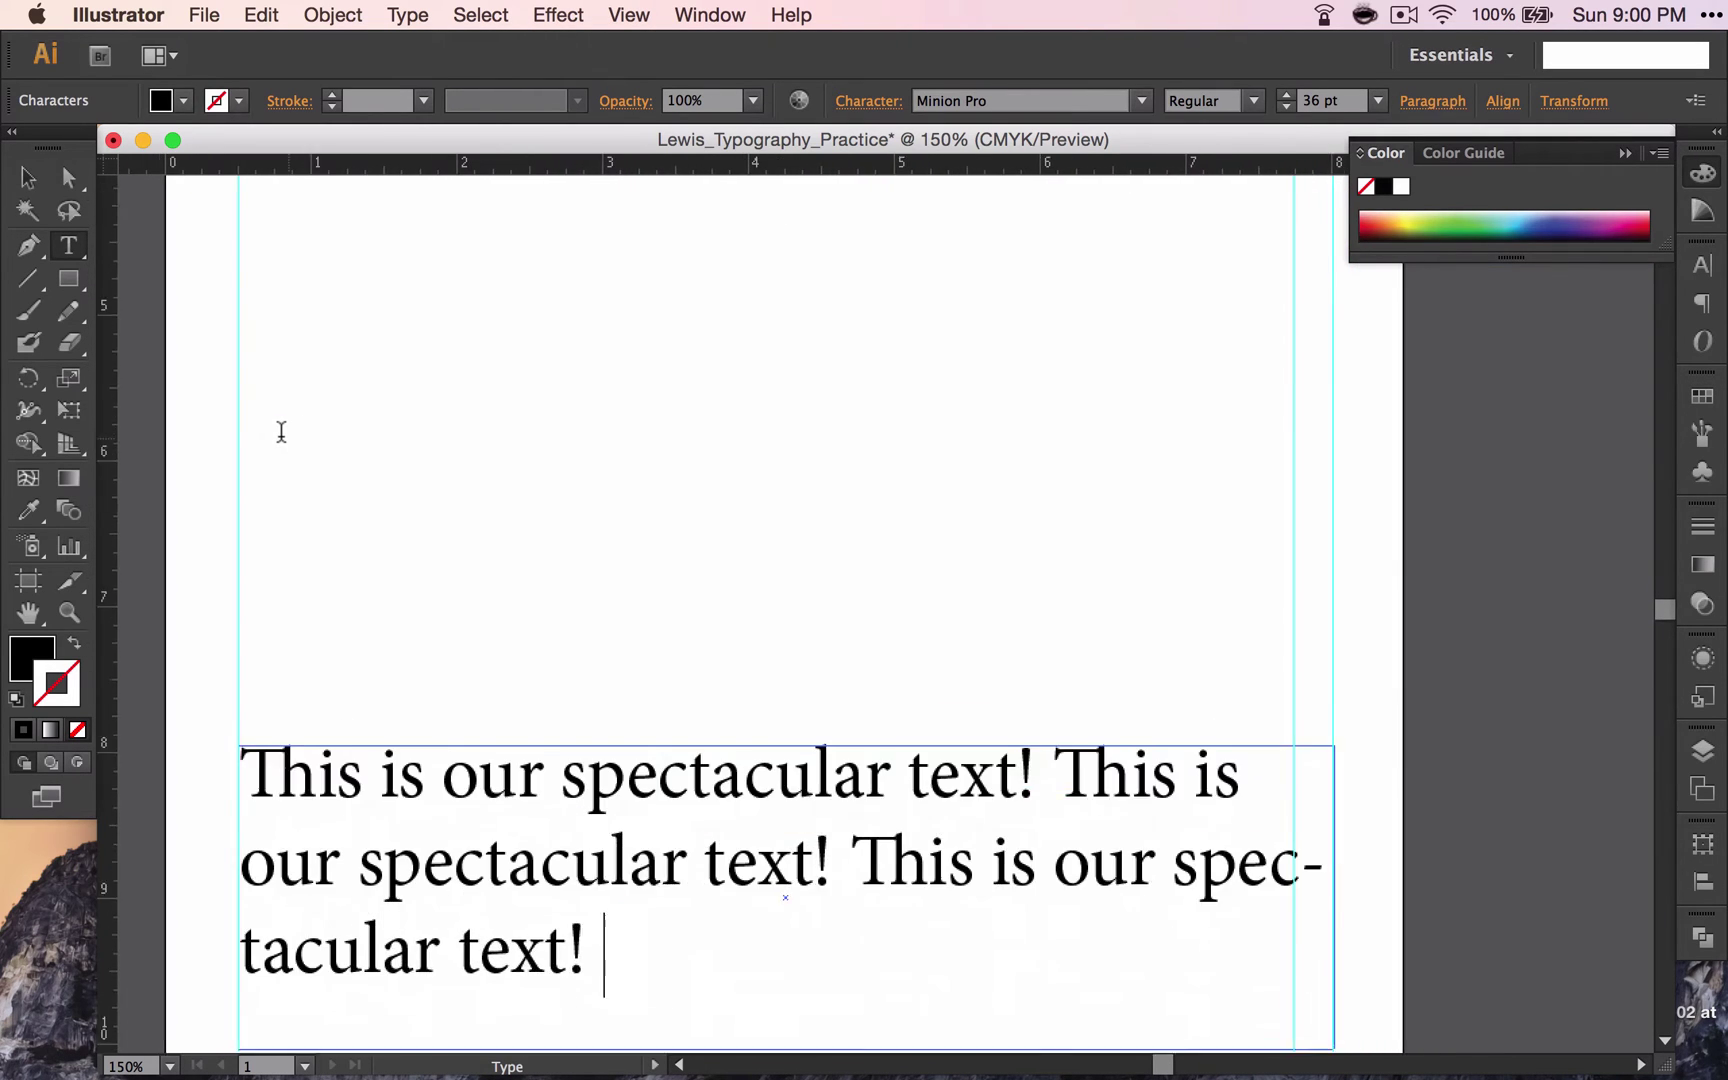
scroll(281, 431, "down", 5)
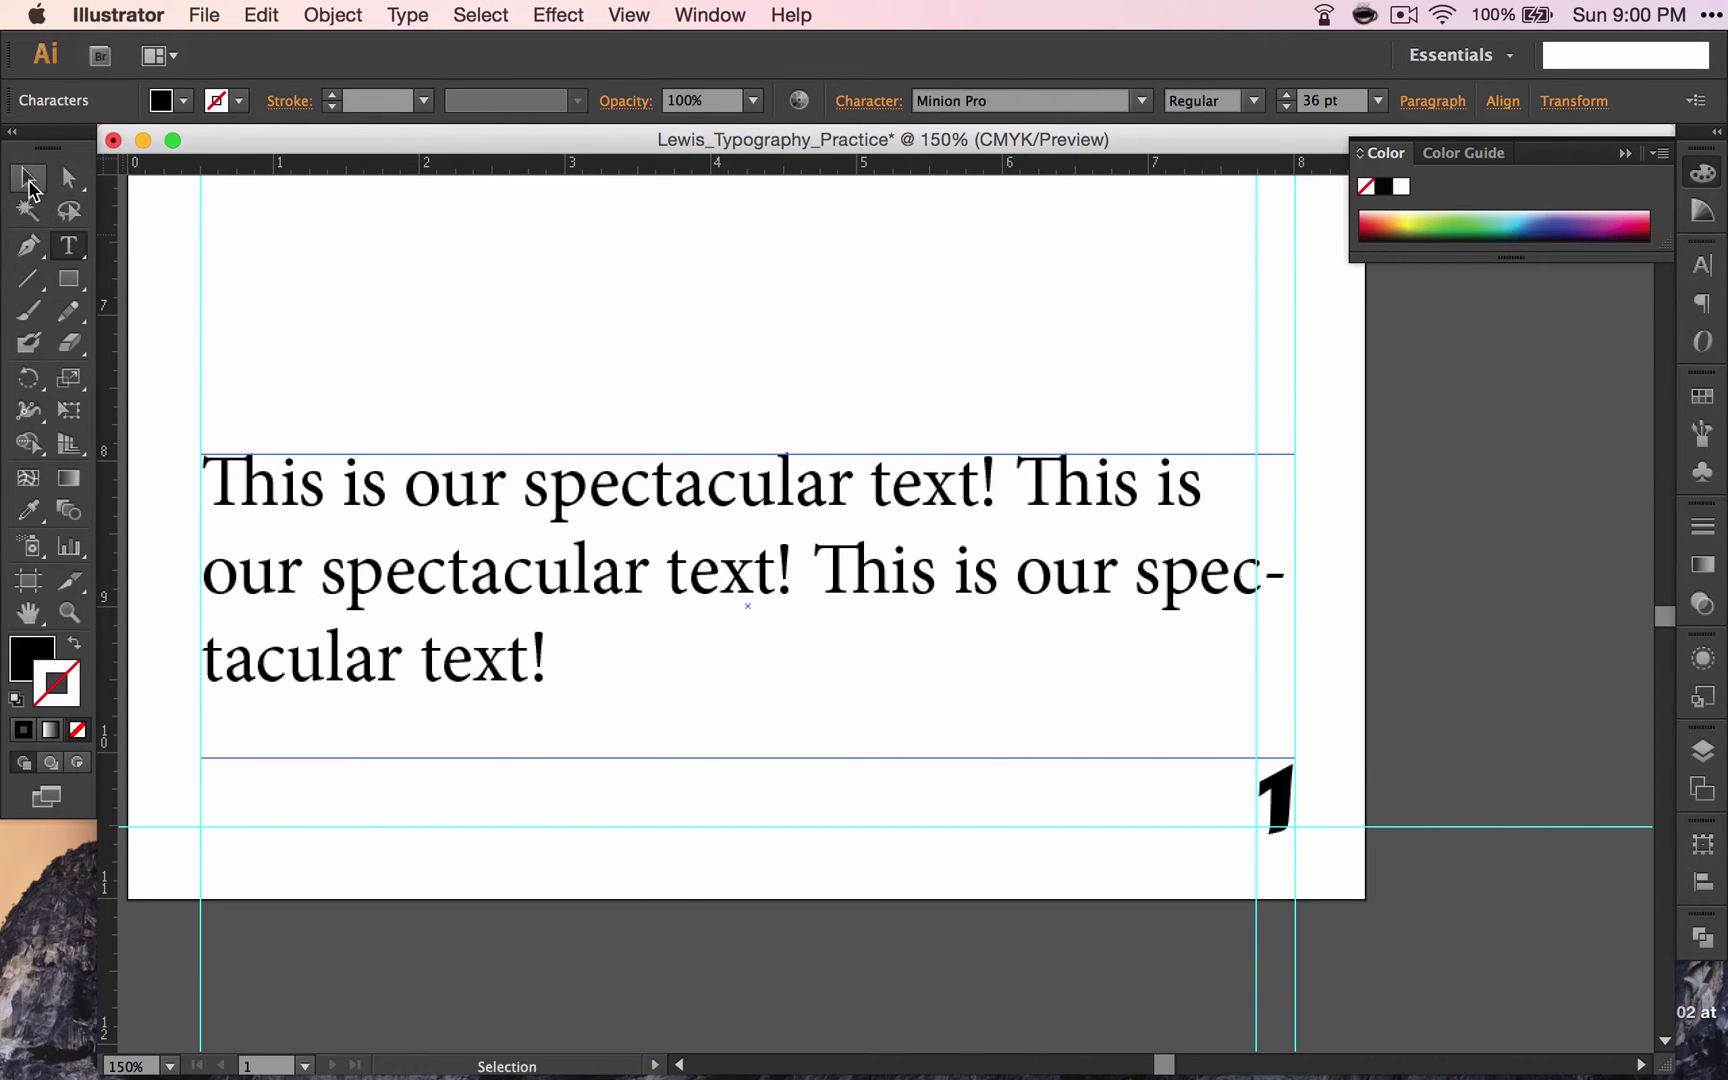
left_click(29, 182)
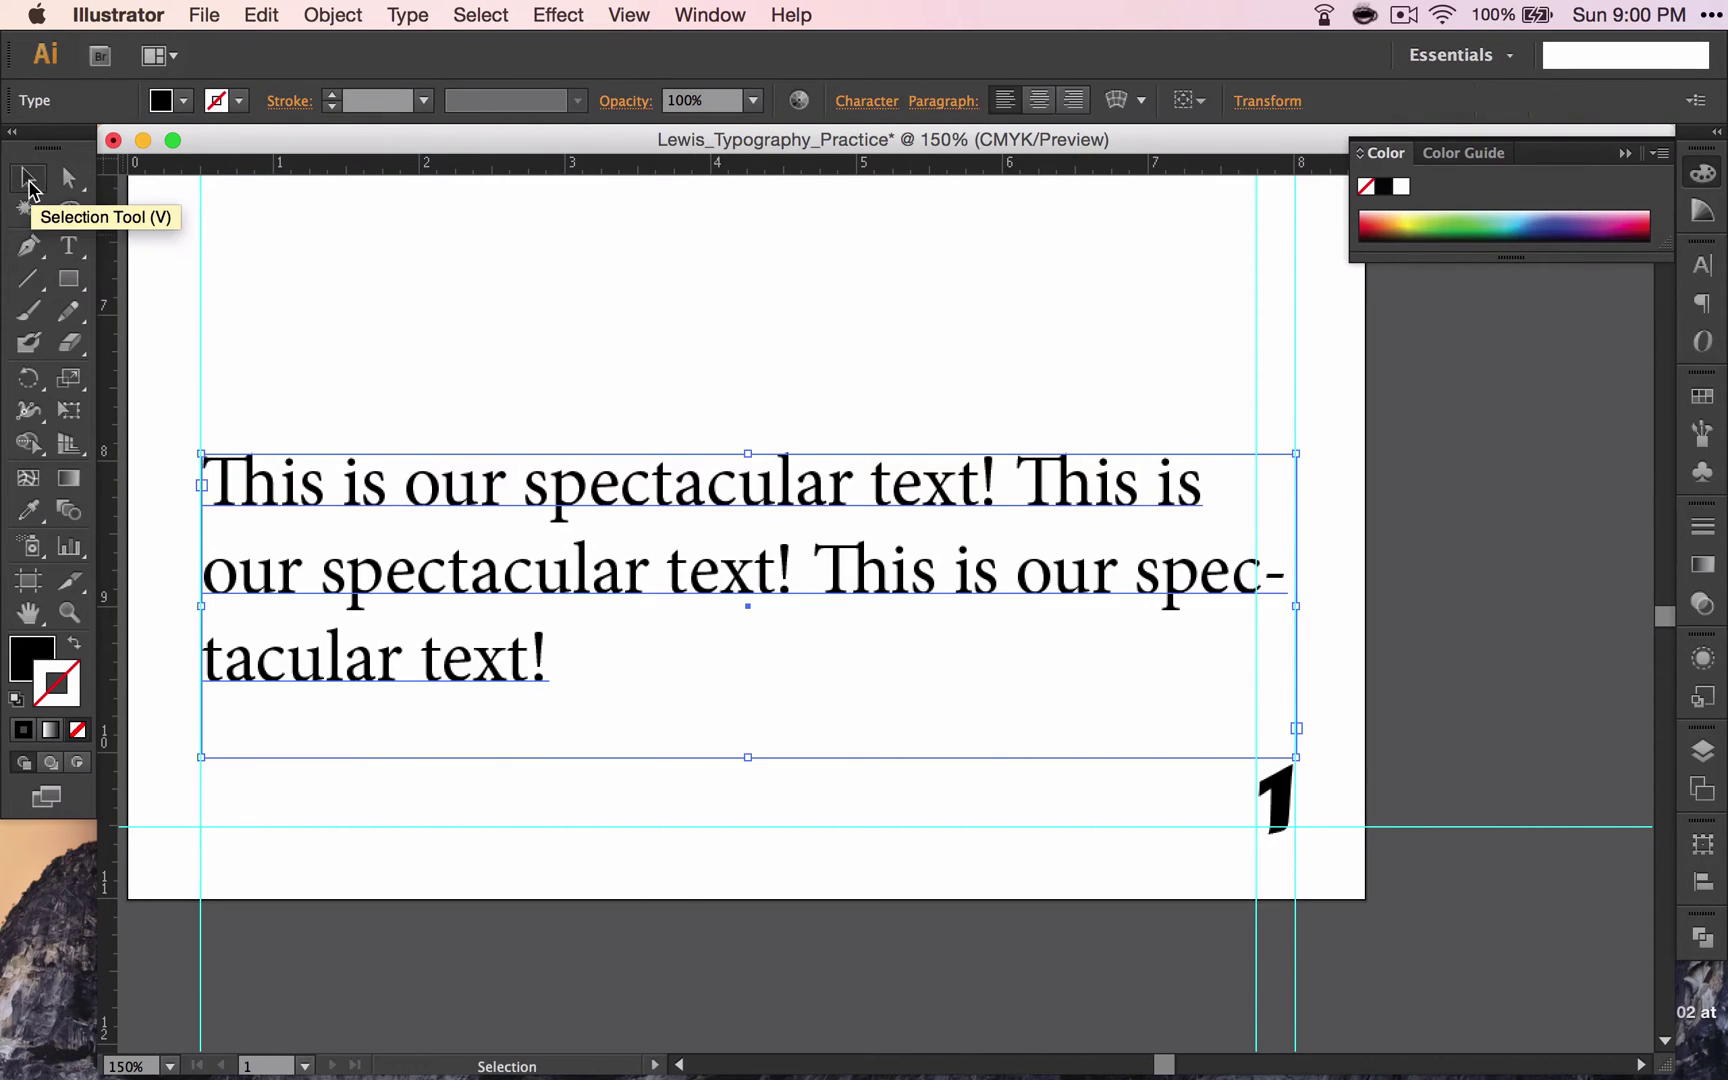
left_click(933, 98)
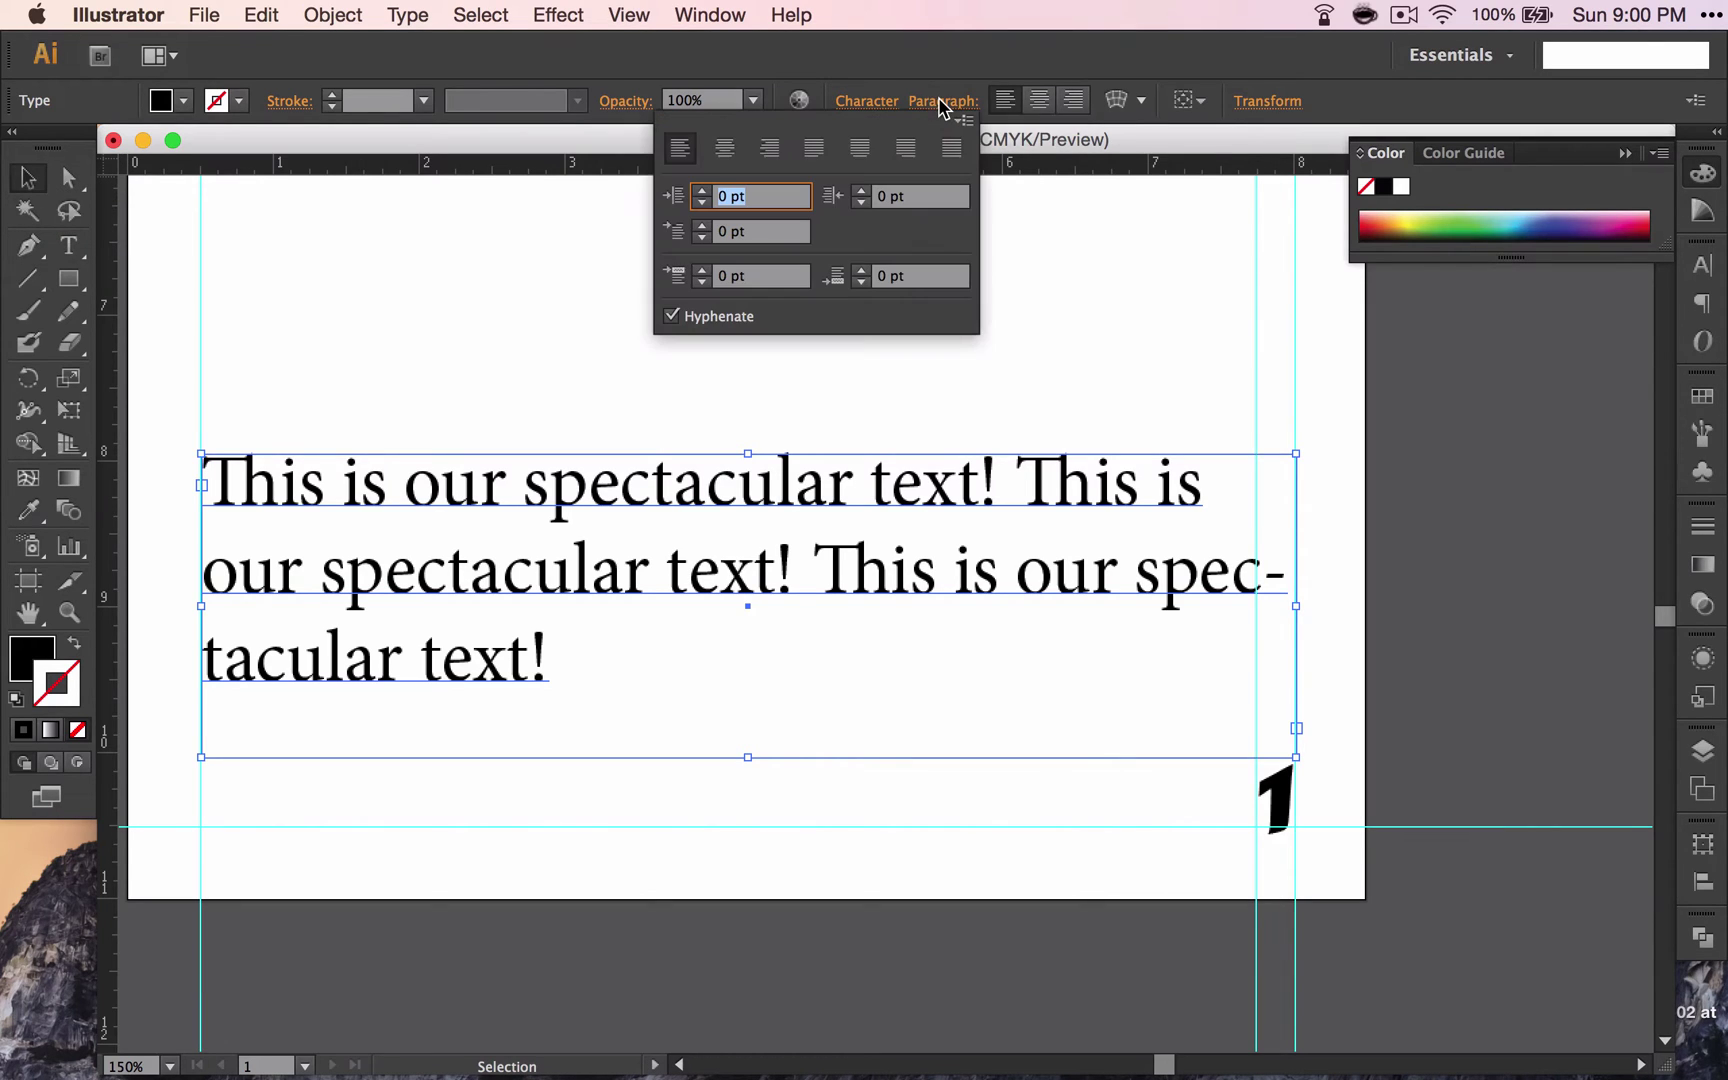
left_click(723, 156)
left_click(765, 158)
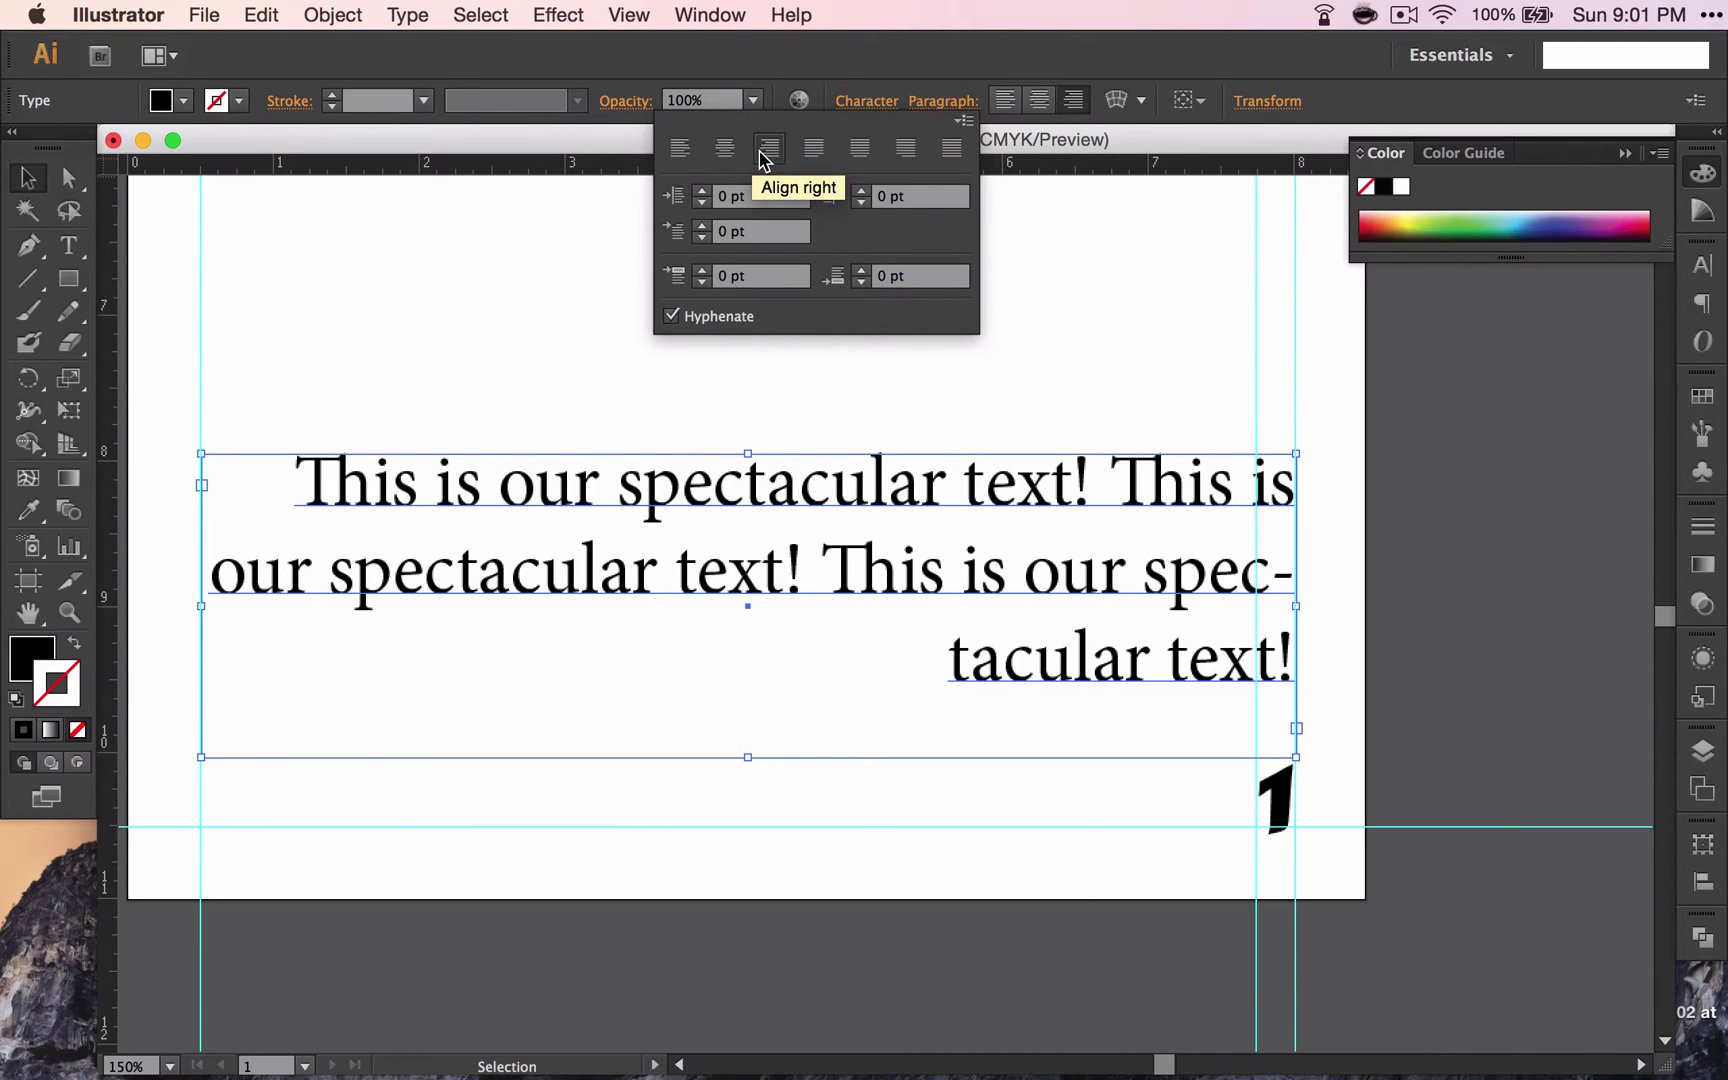
Compare the justify variants and settle on Justify with last line aligned left.
left_click(810, 165)
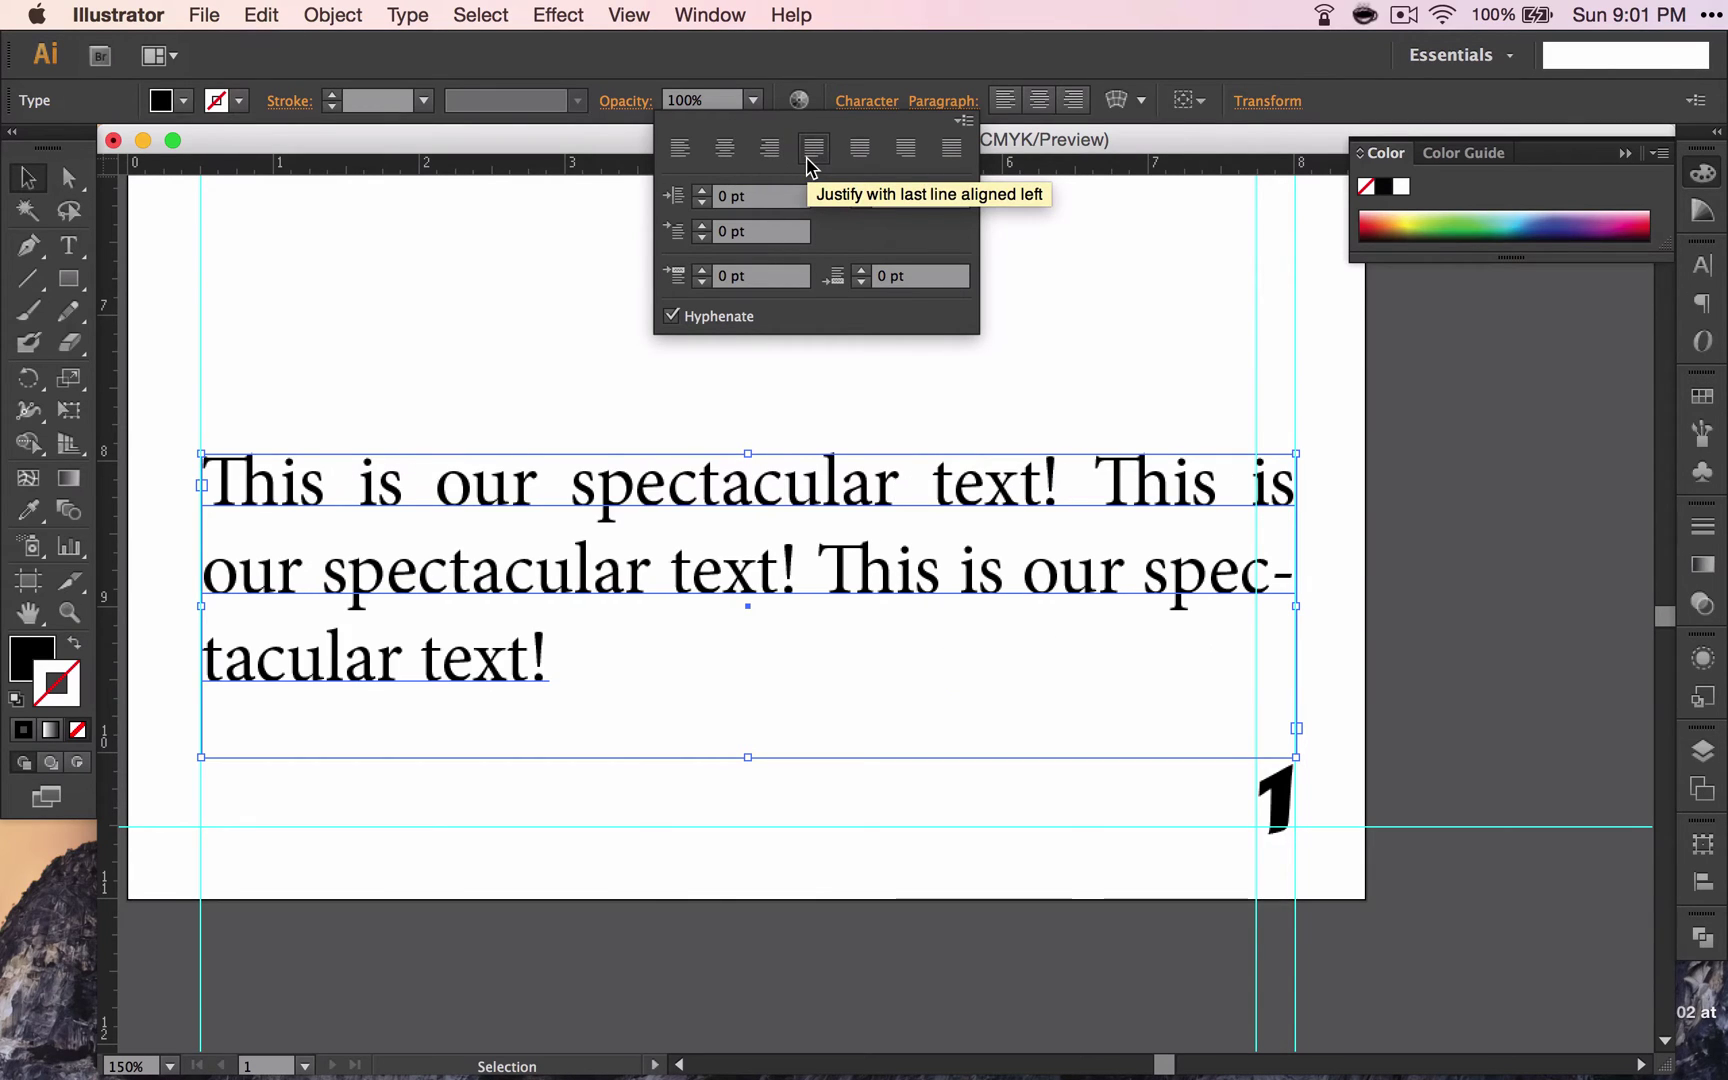
left_click(681, 150)
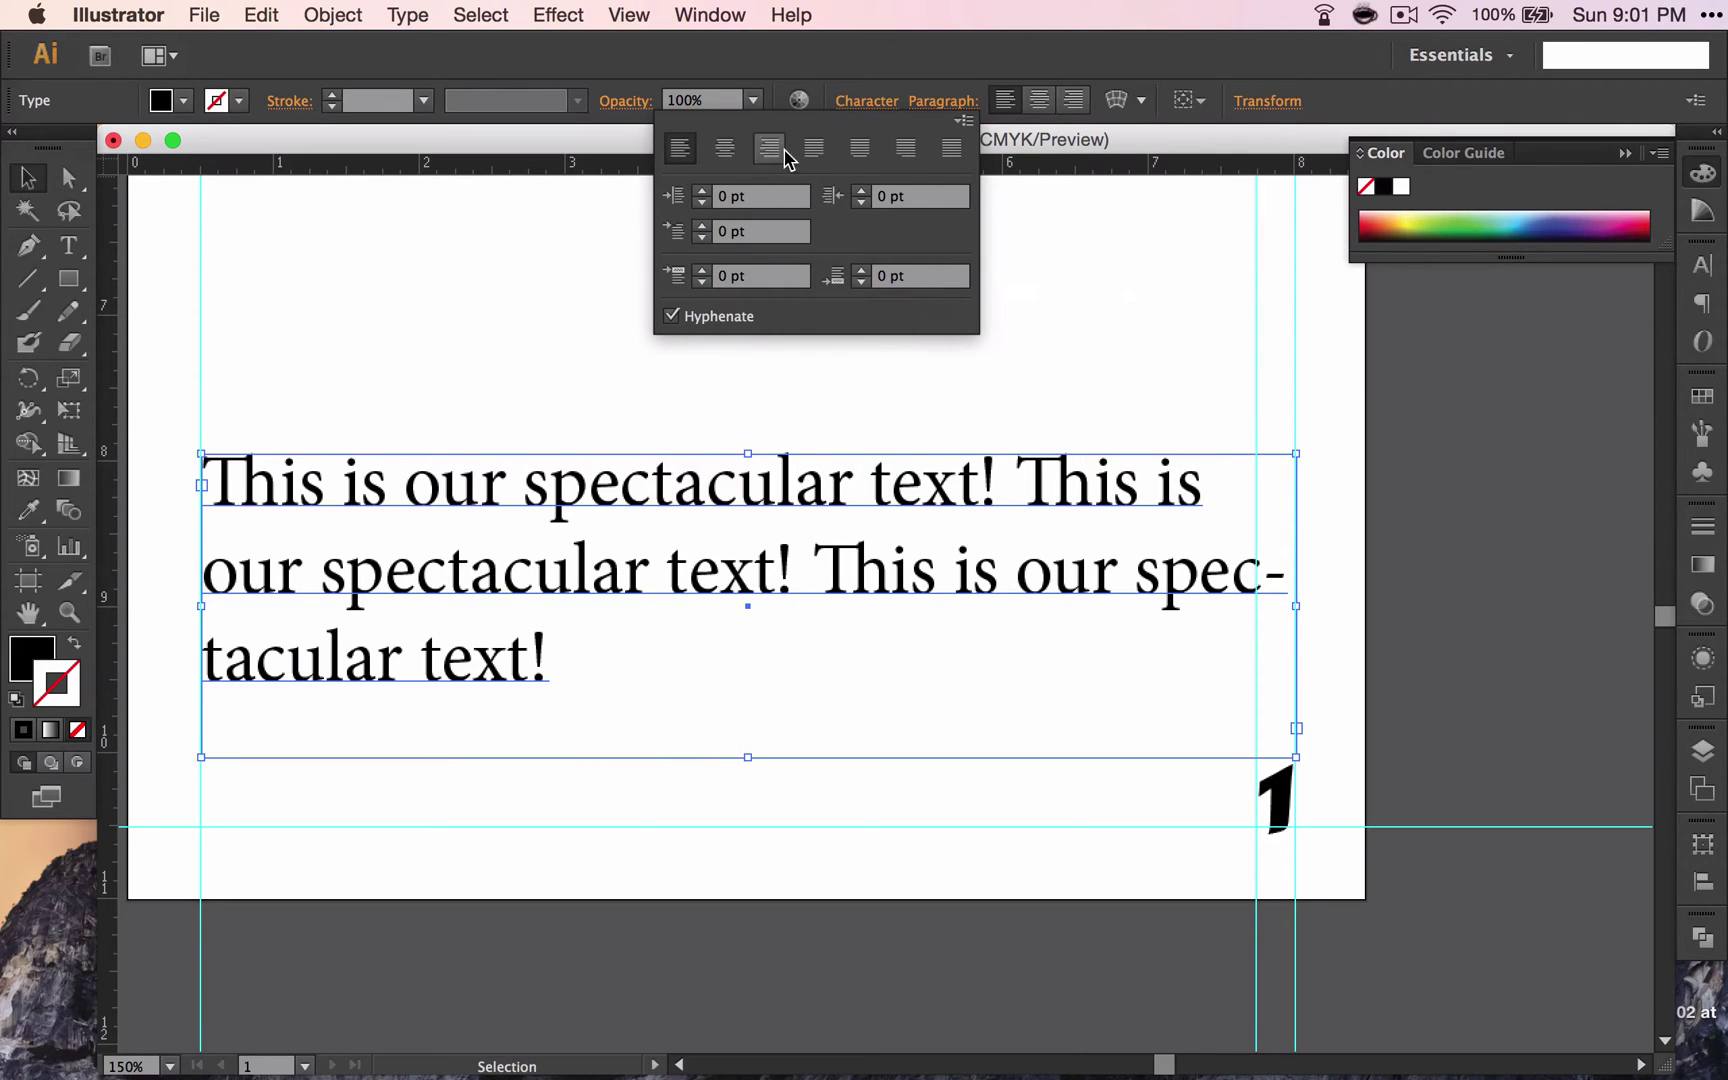
left_click(814, 150)
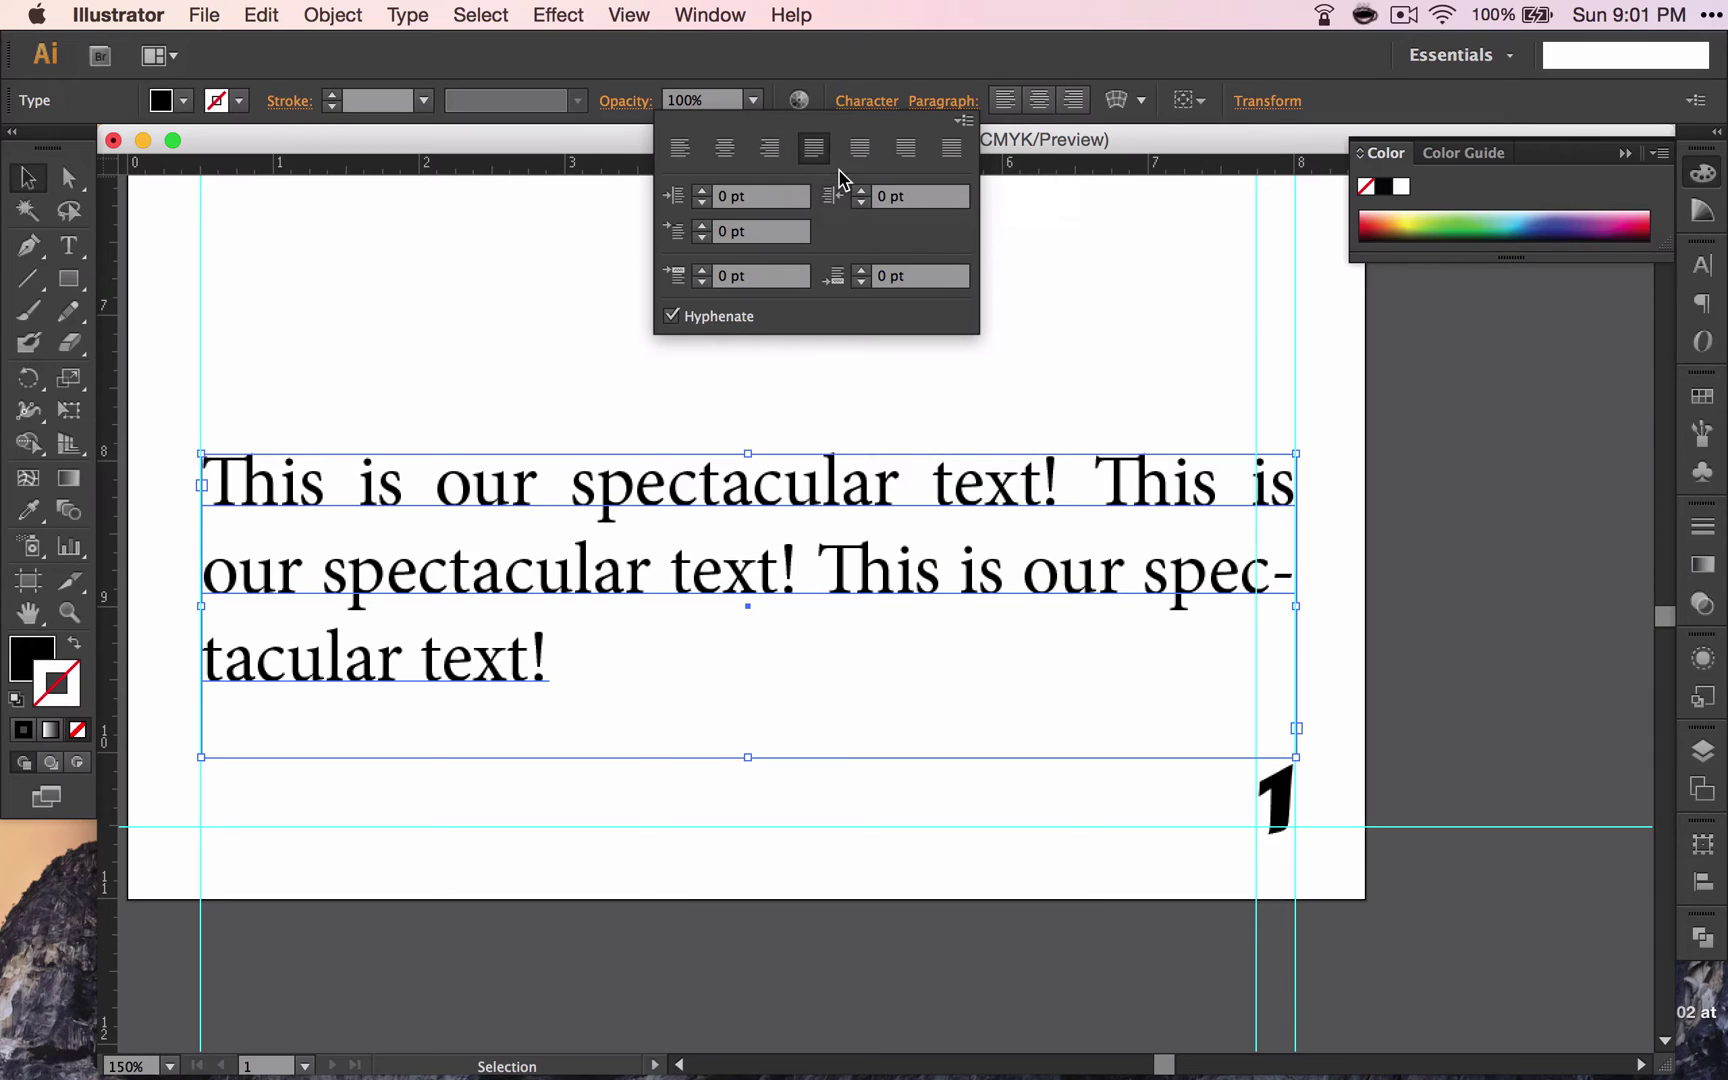
left_click(860, 148)
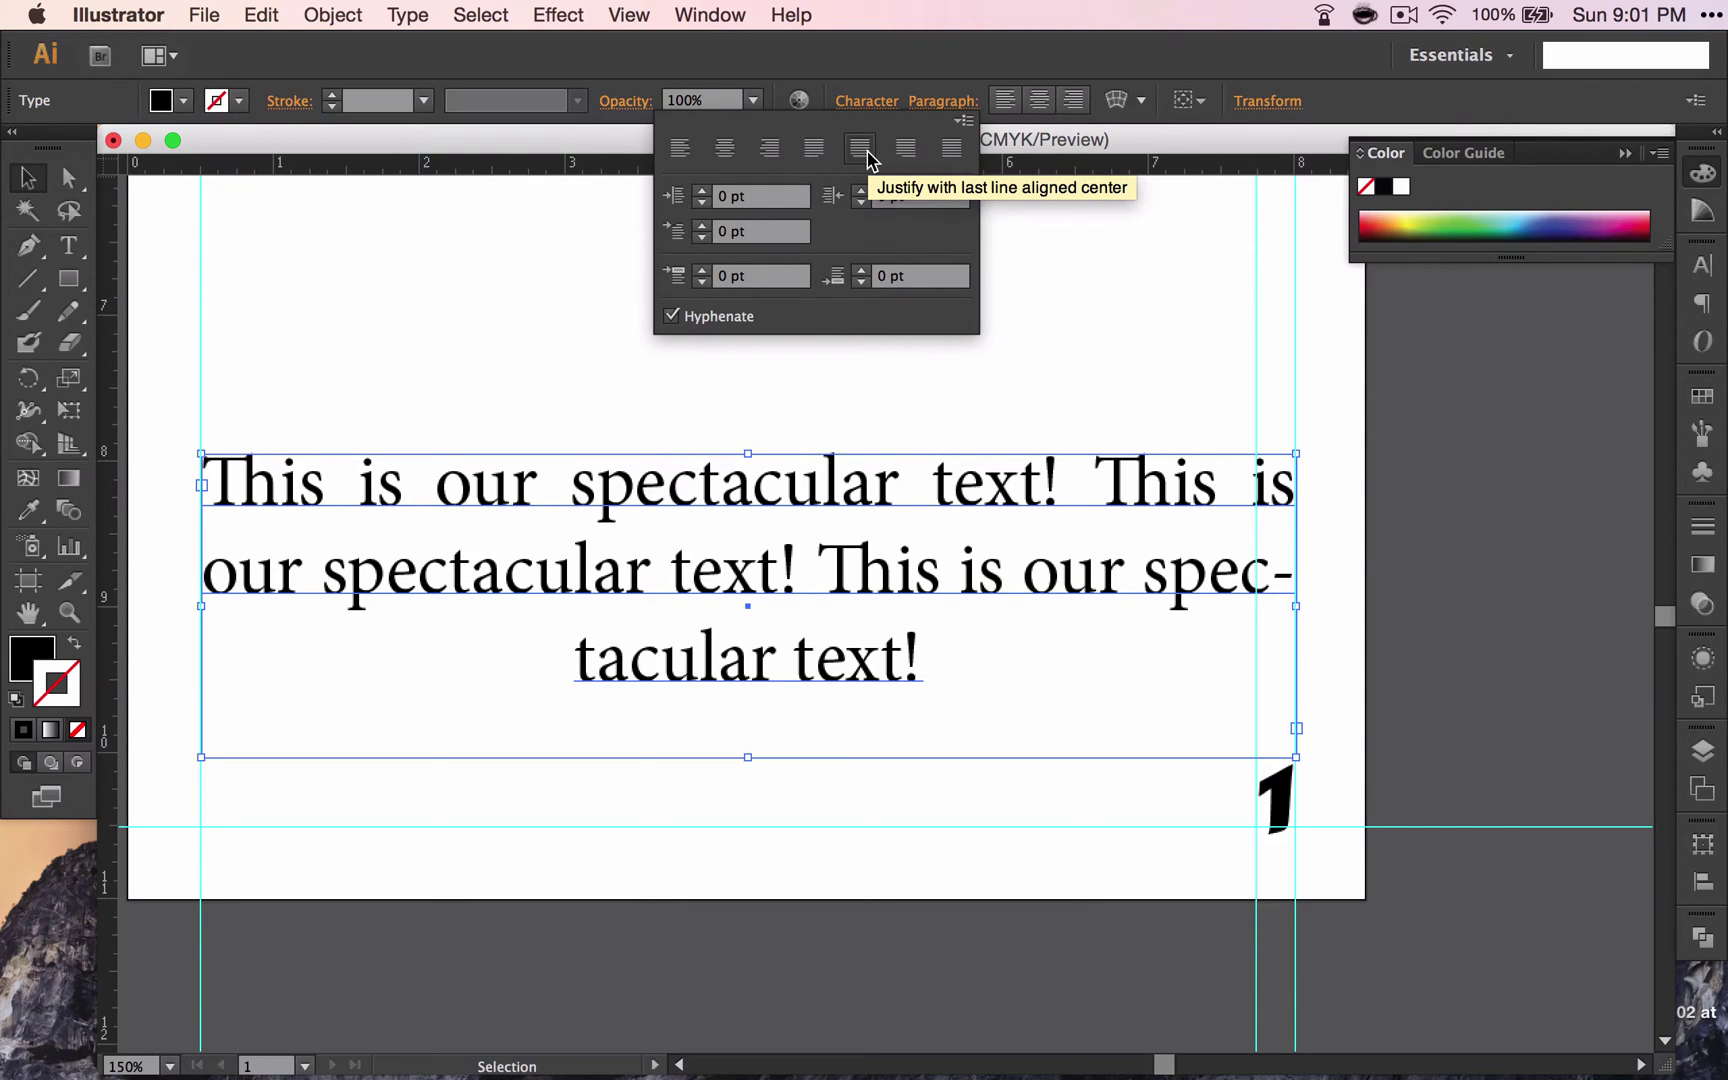
left_click(907, 149)
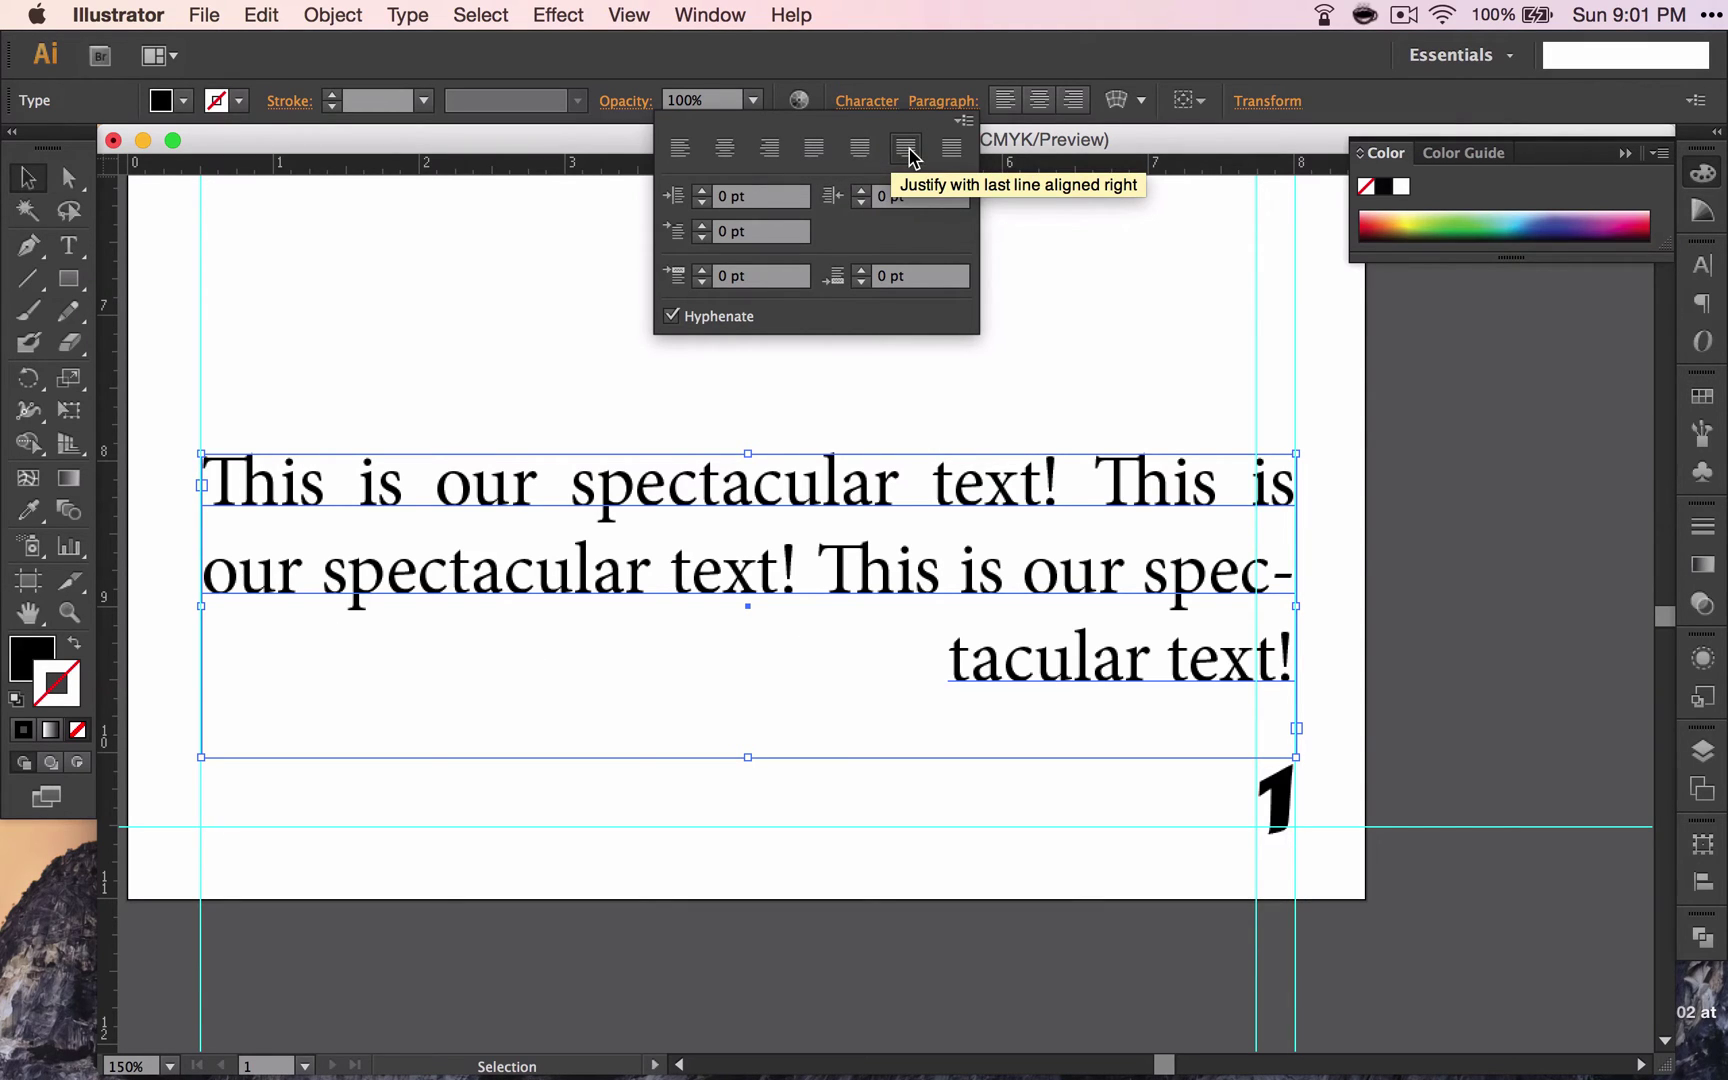
left_click(951, 150)
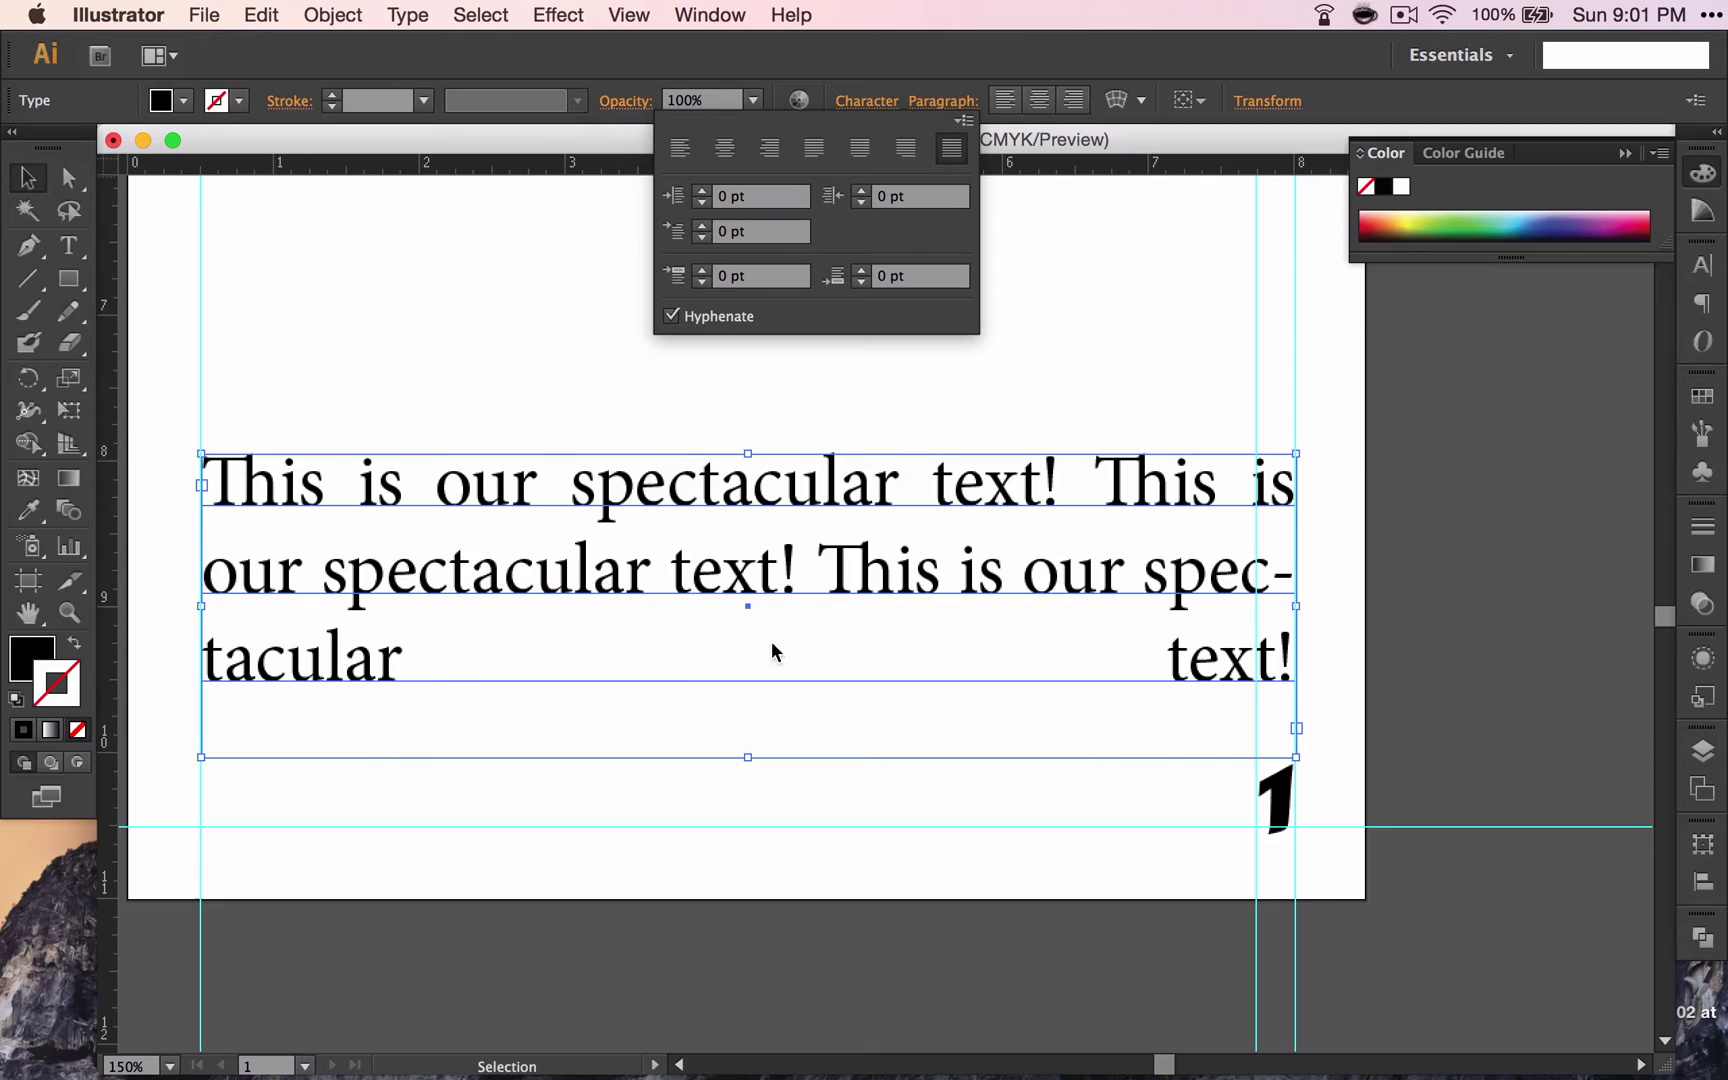
left_click(820, 156)
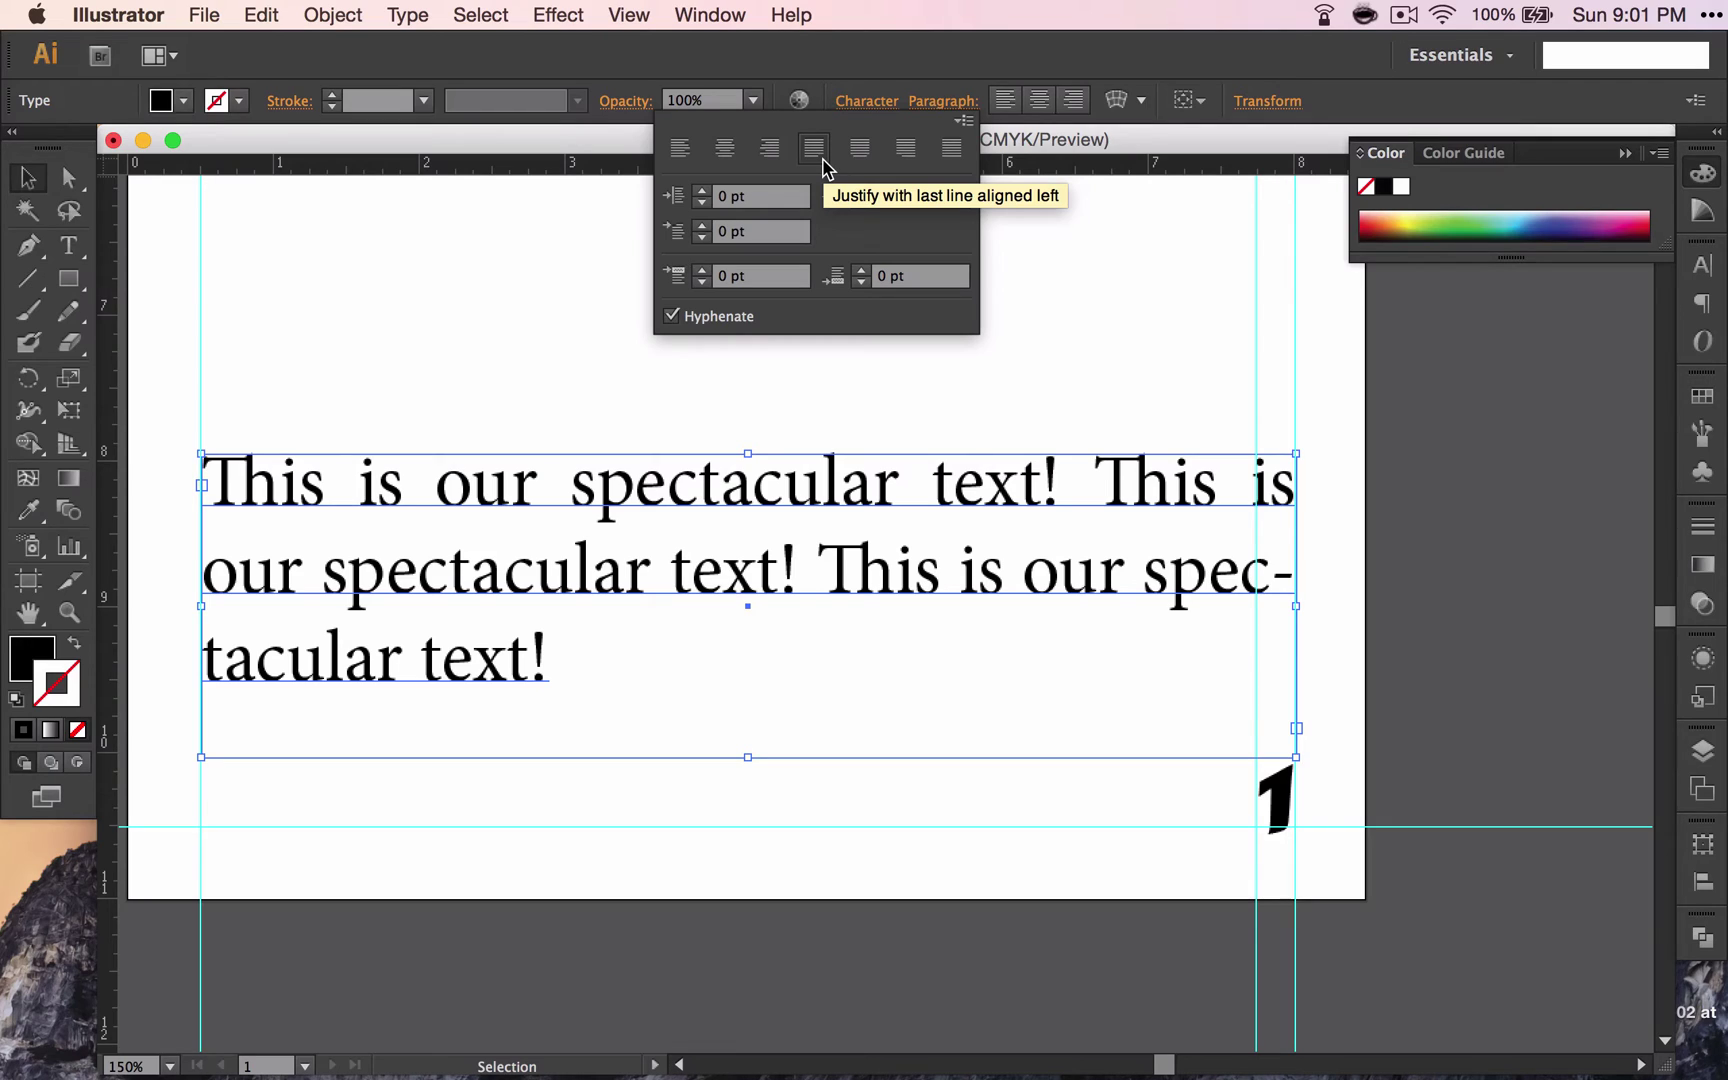
Nudge the paragraph's left indent up, then return it to zero.
left_click(703, 193)
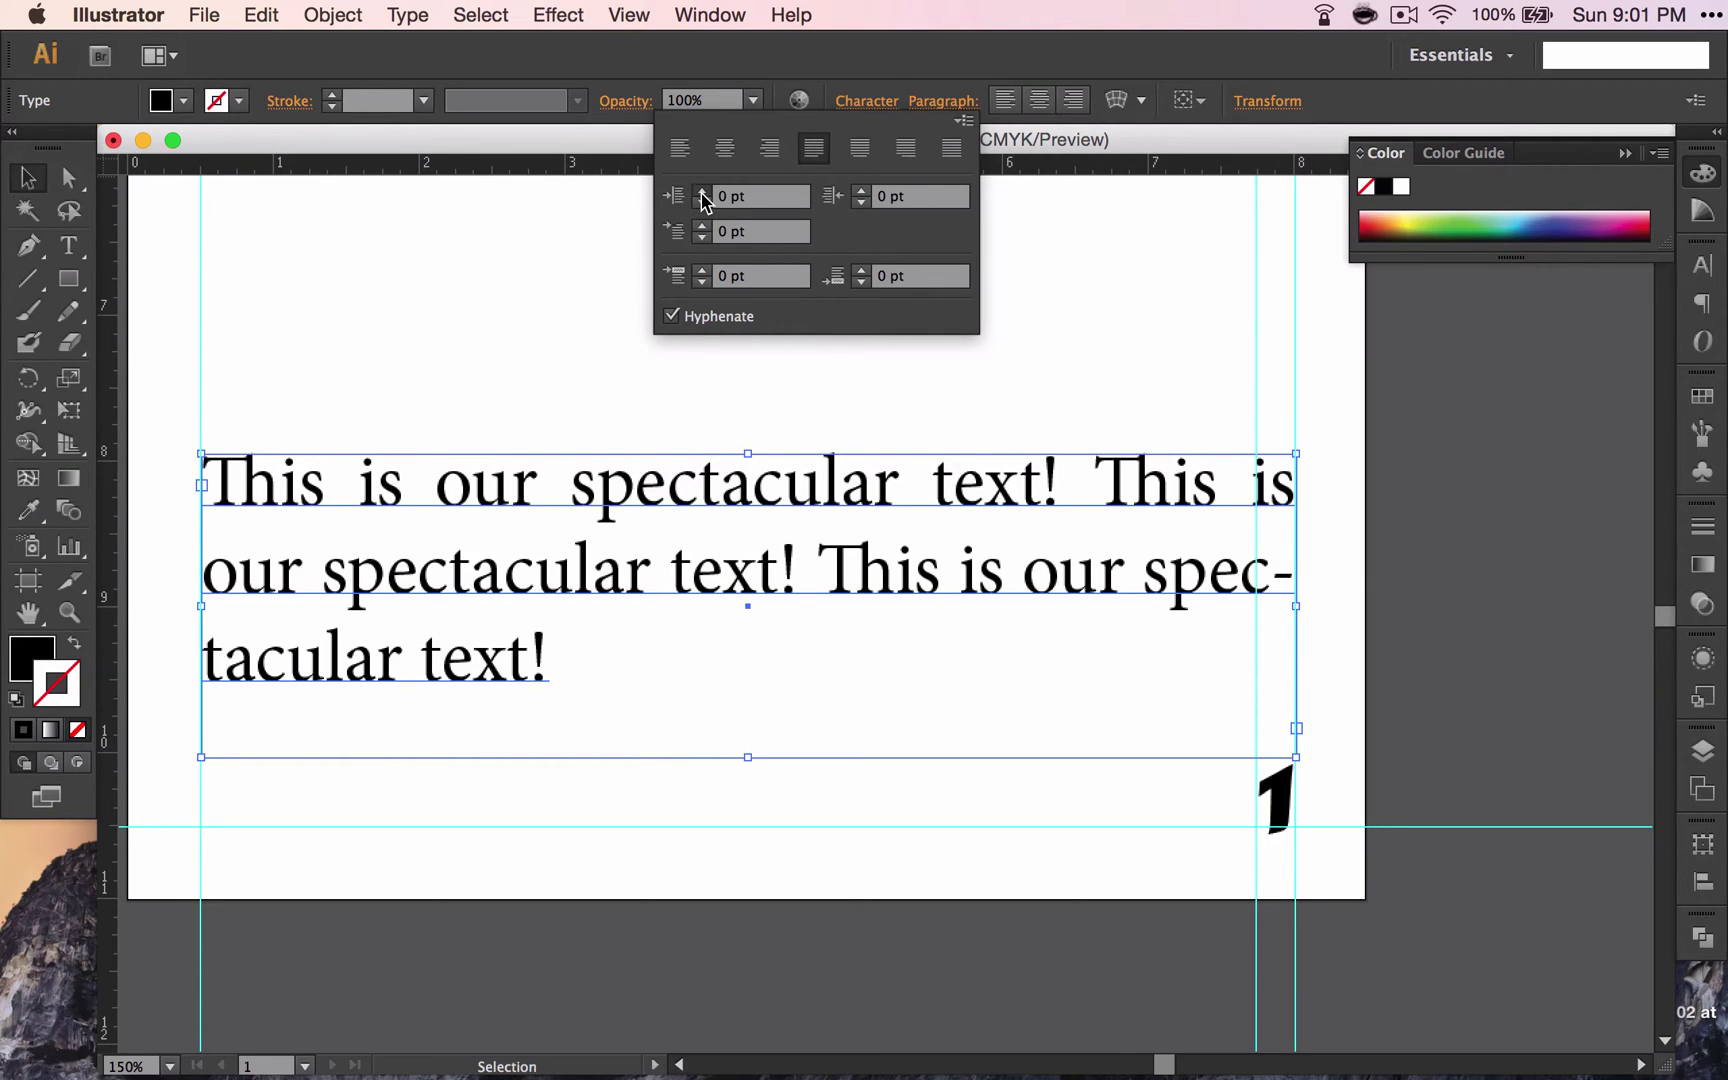
left_click(703, 193)
left_click(703, 193)
left_click(703, 193)
left_click(703, 193)
left_click(703, 193)
left_click(703, 193)
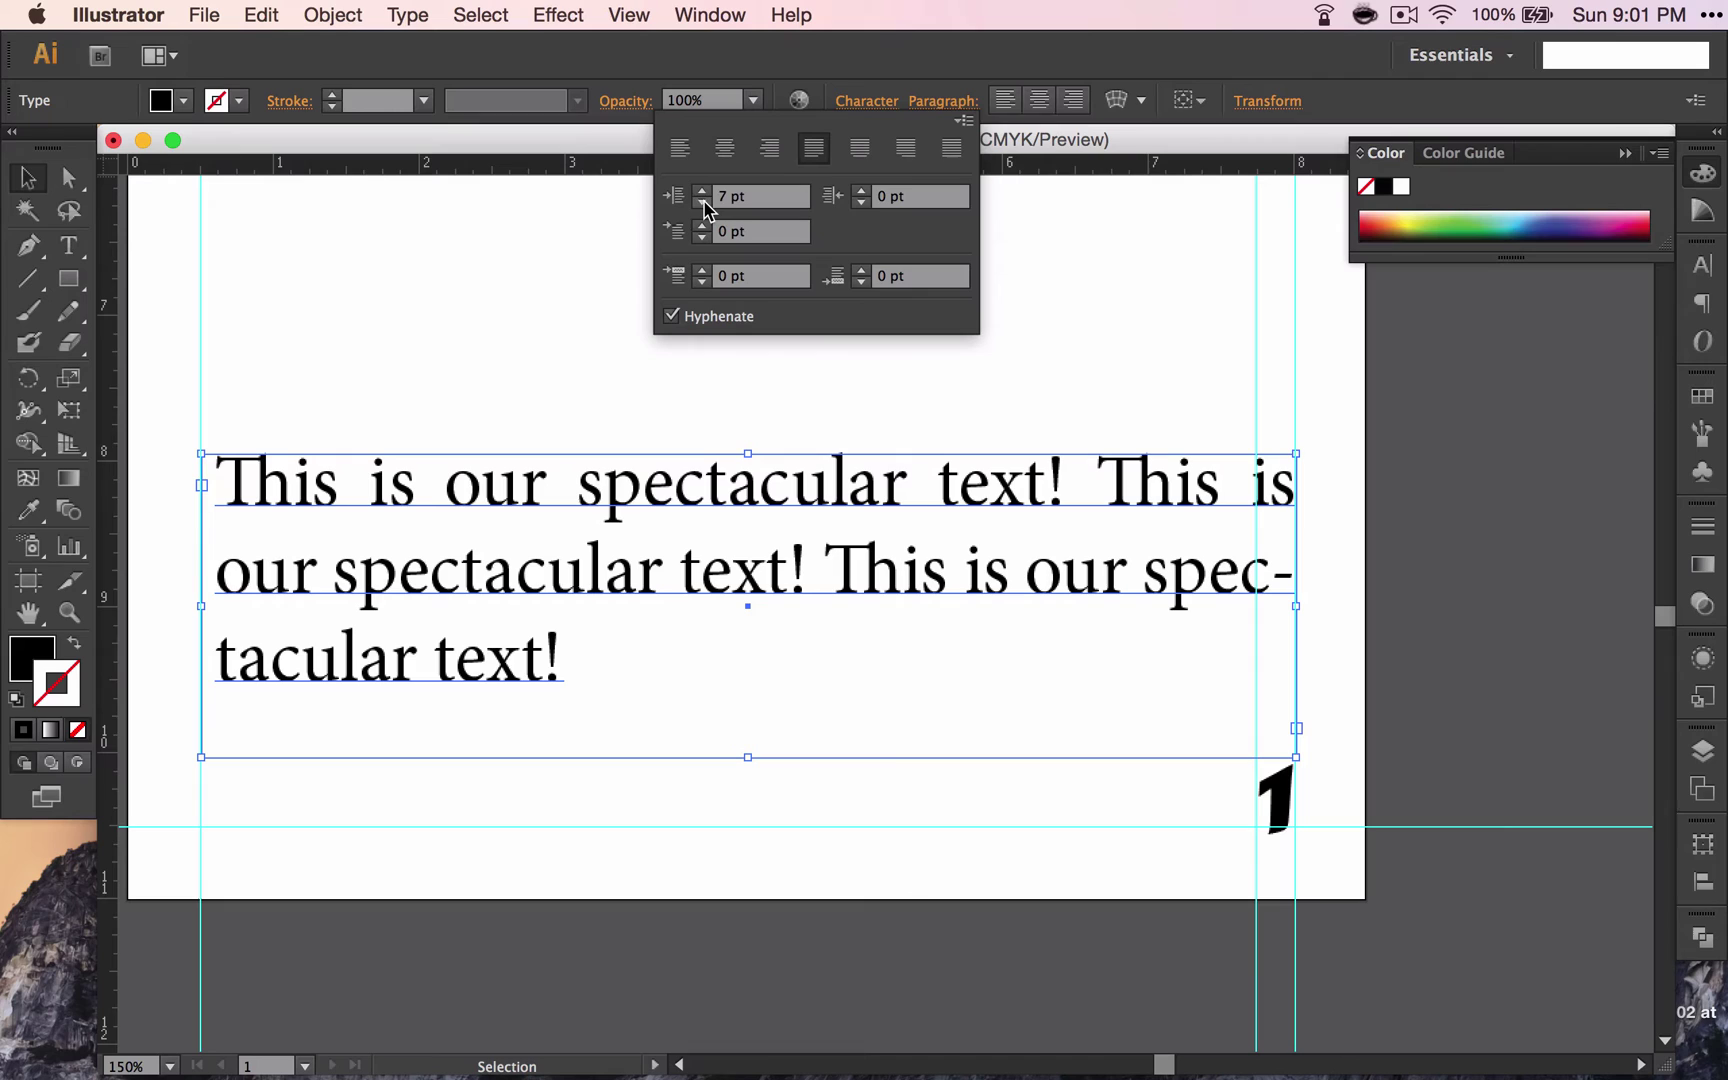
left_click(704, 202)
left_click(704, 202)
left_click(704, 202)
left_click(704, 202)
left_click(704, 202)
left_click(704, 202)
left_click(704, 202)
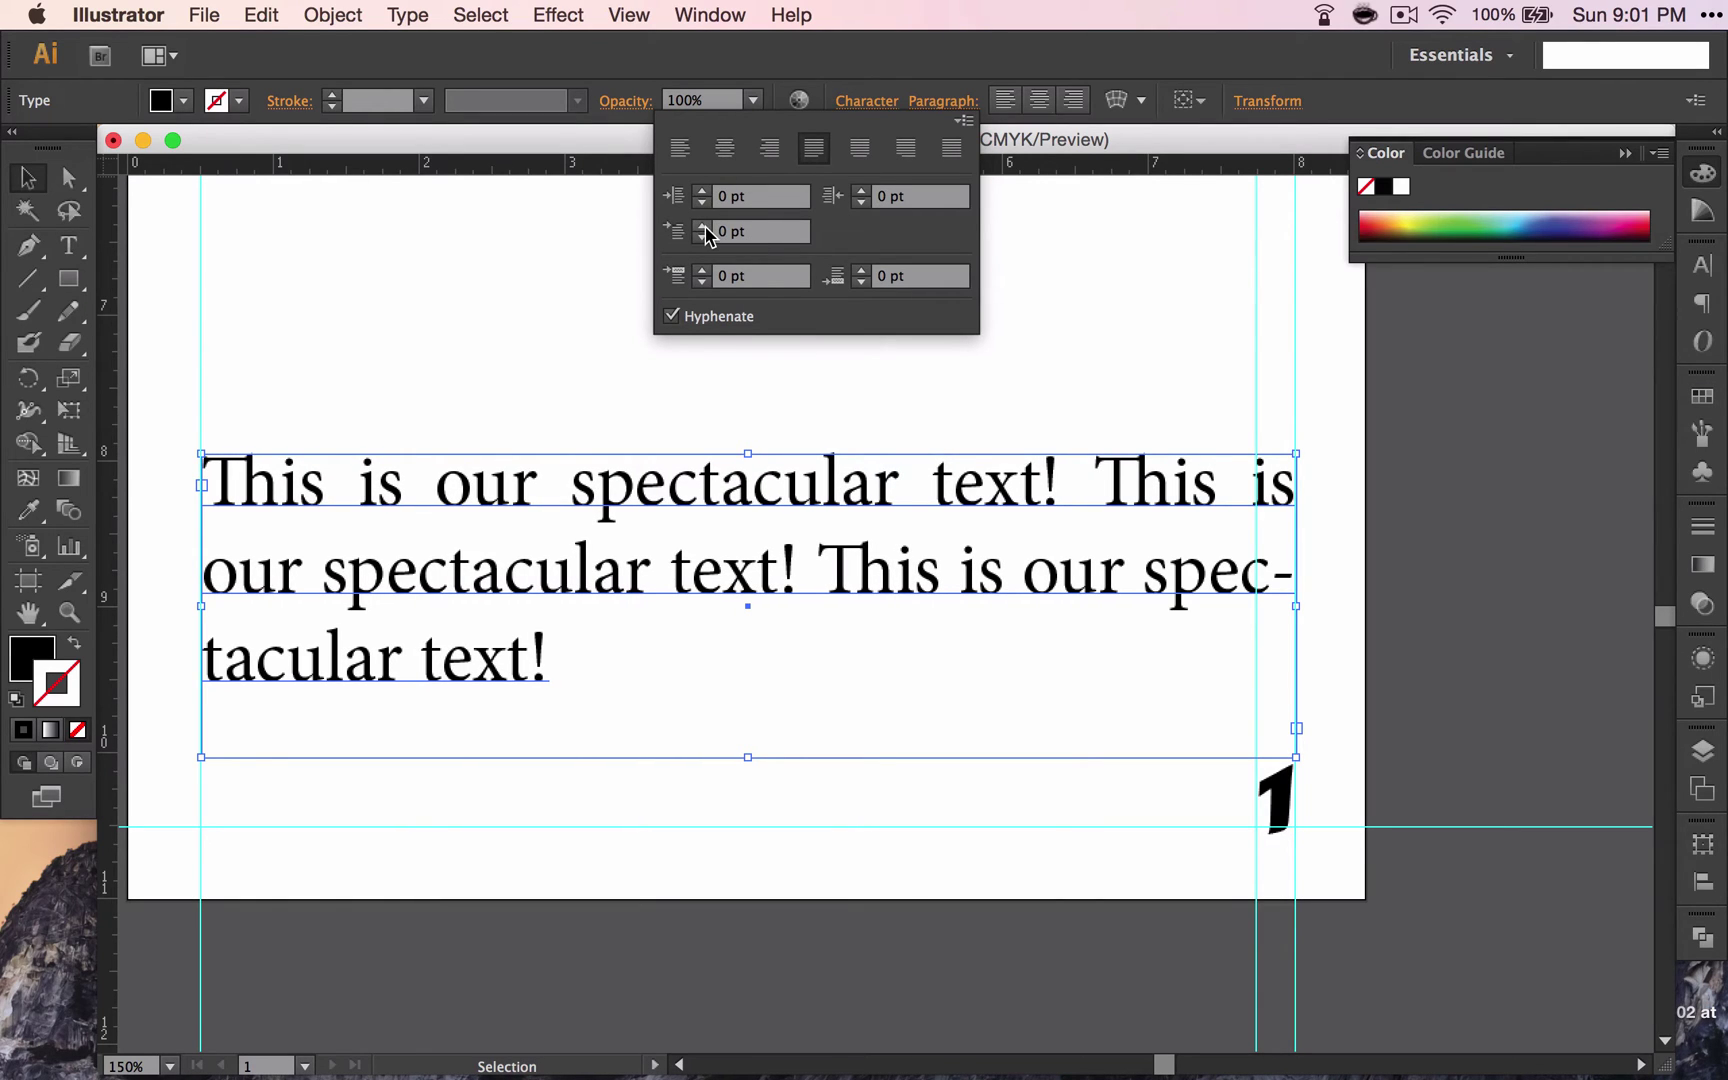
Set the paragraph's first-line left indent to 30 pt.
left_click(704, 226)
left_click(704, 226)
left_click(704, 226)
left_click(704, 226)
left_click(704, 226)
left_click(704, 226)
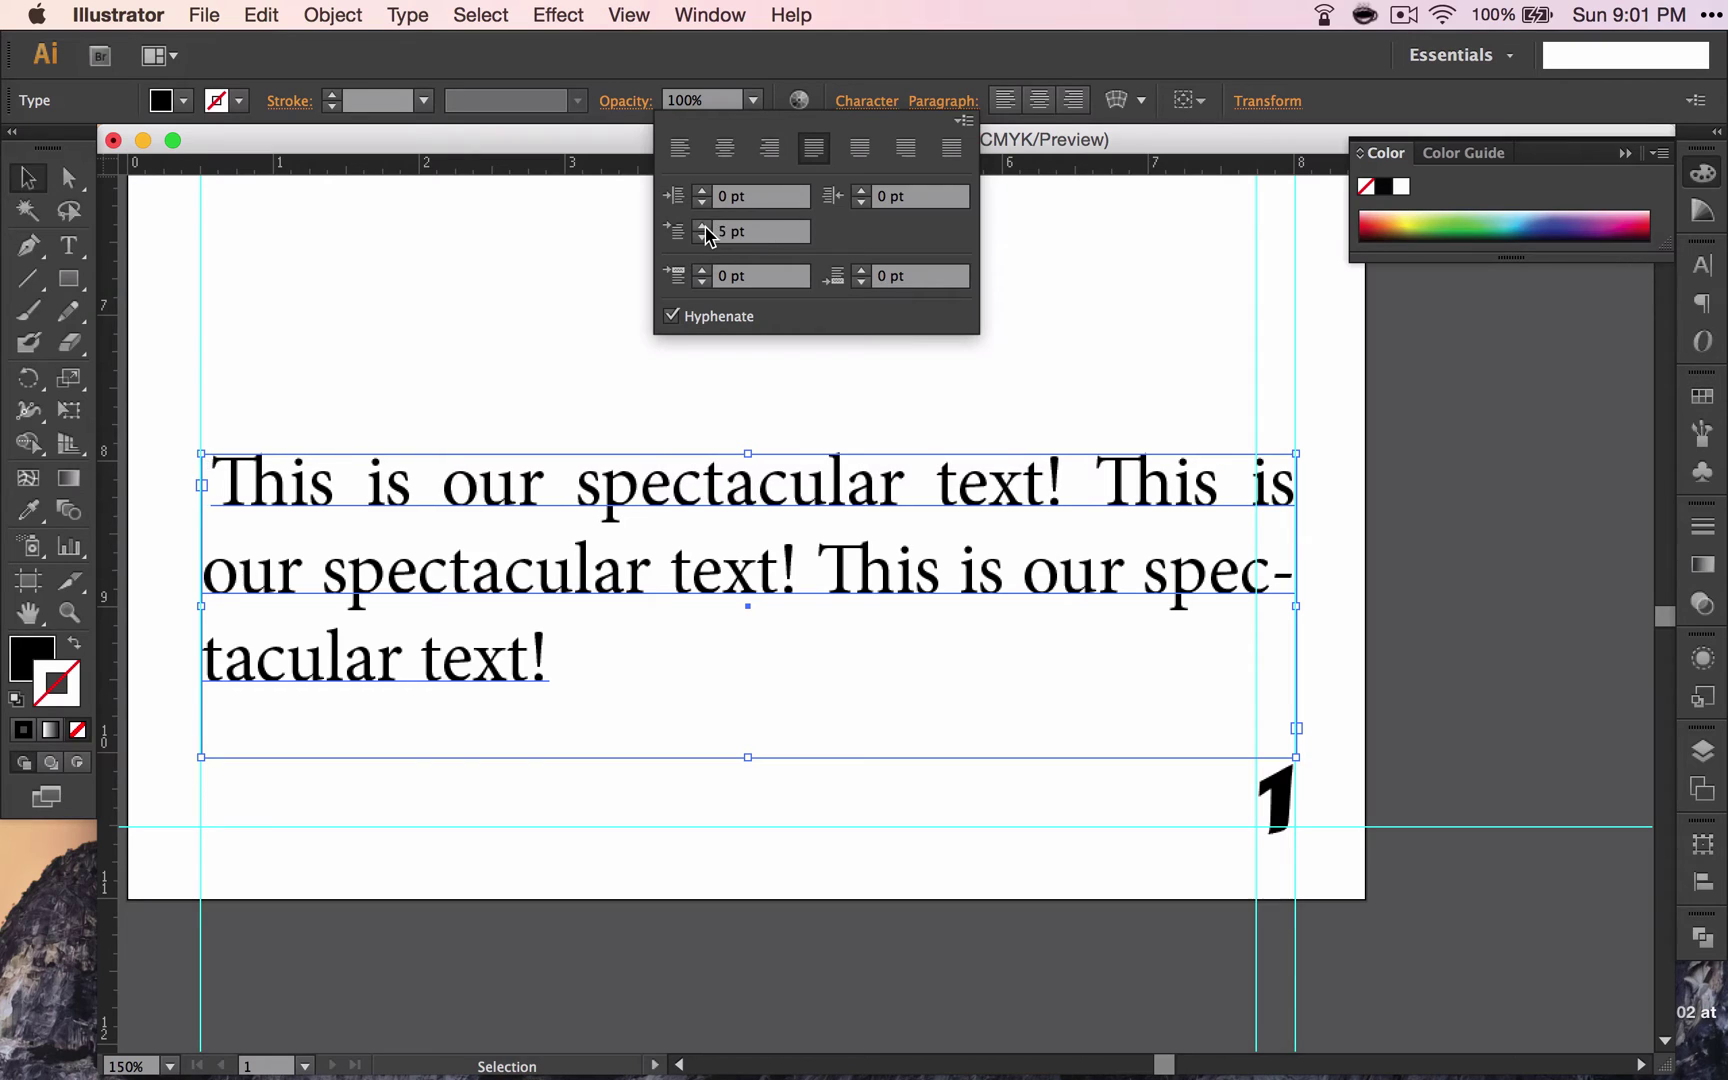
left_click(704, 226)
left_click(704, 226)
left_click(704, 226)
left_click(704, 226)
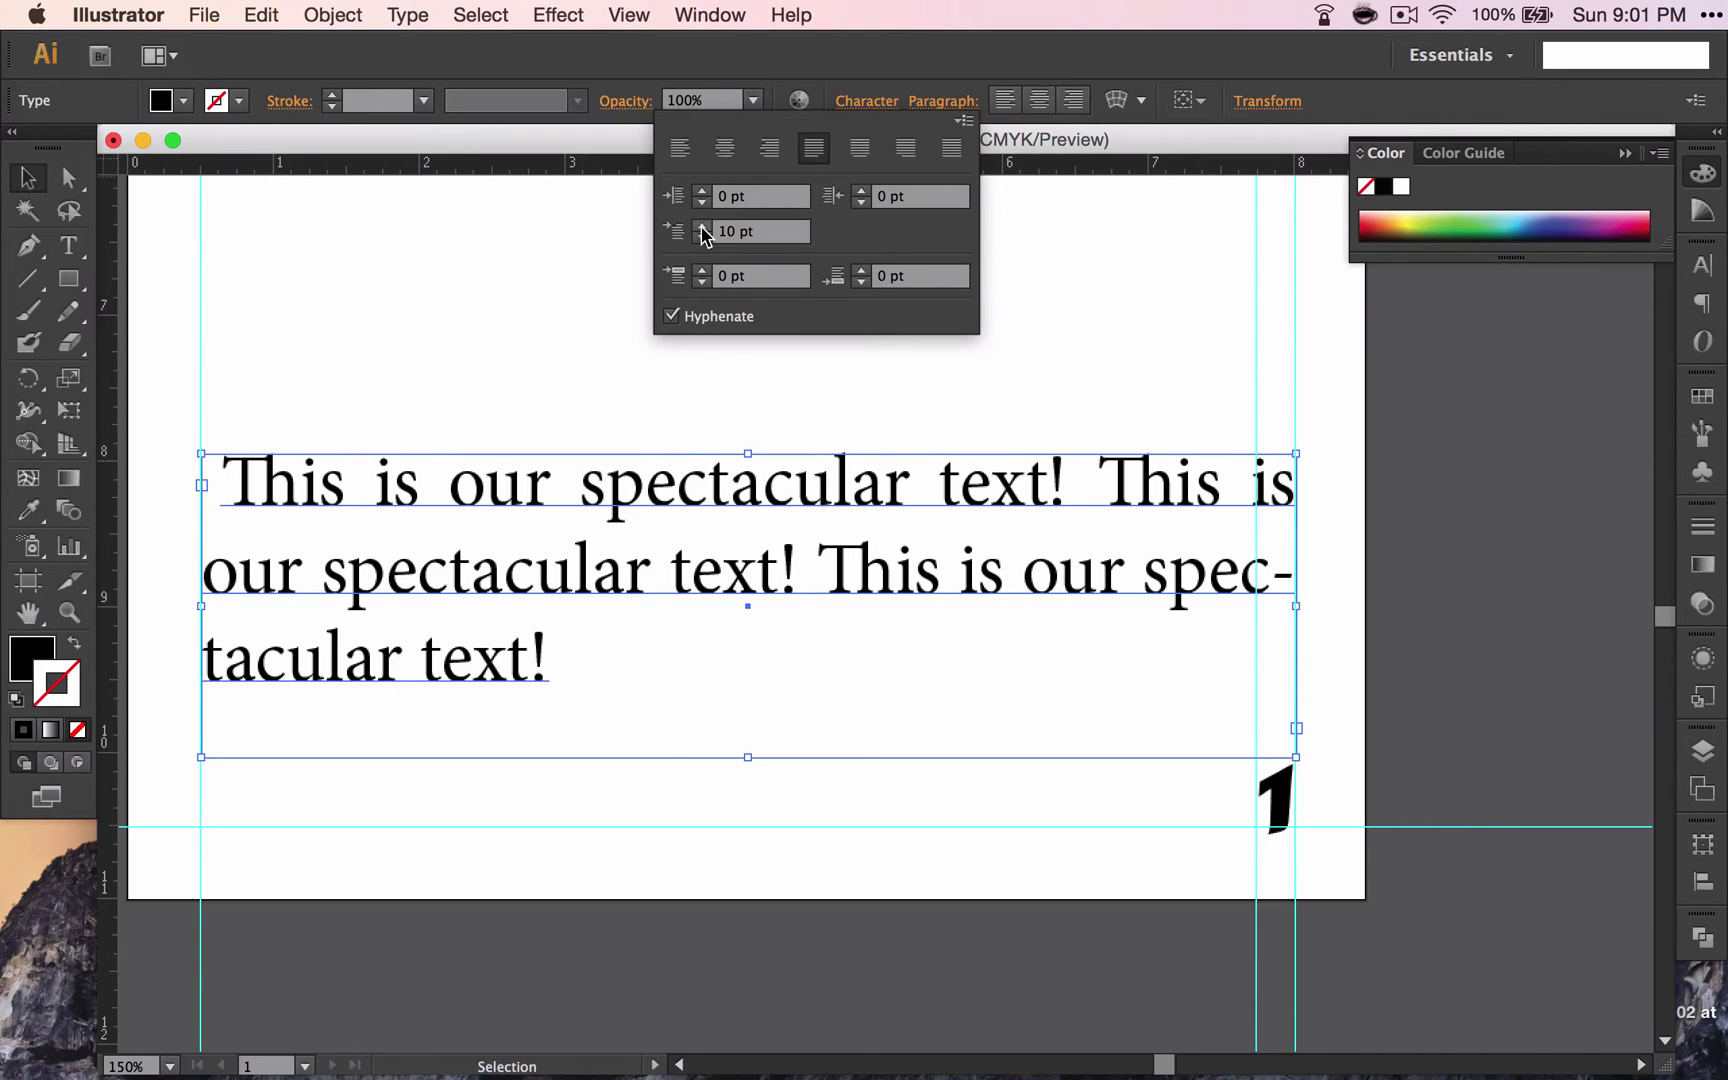
left_click(704, 226)
double_click(725, 231)
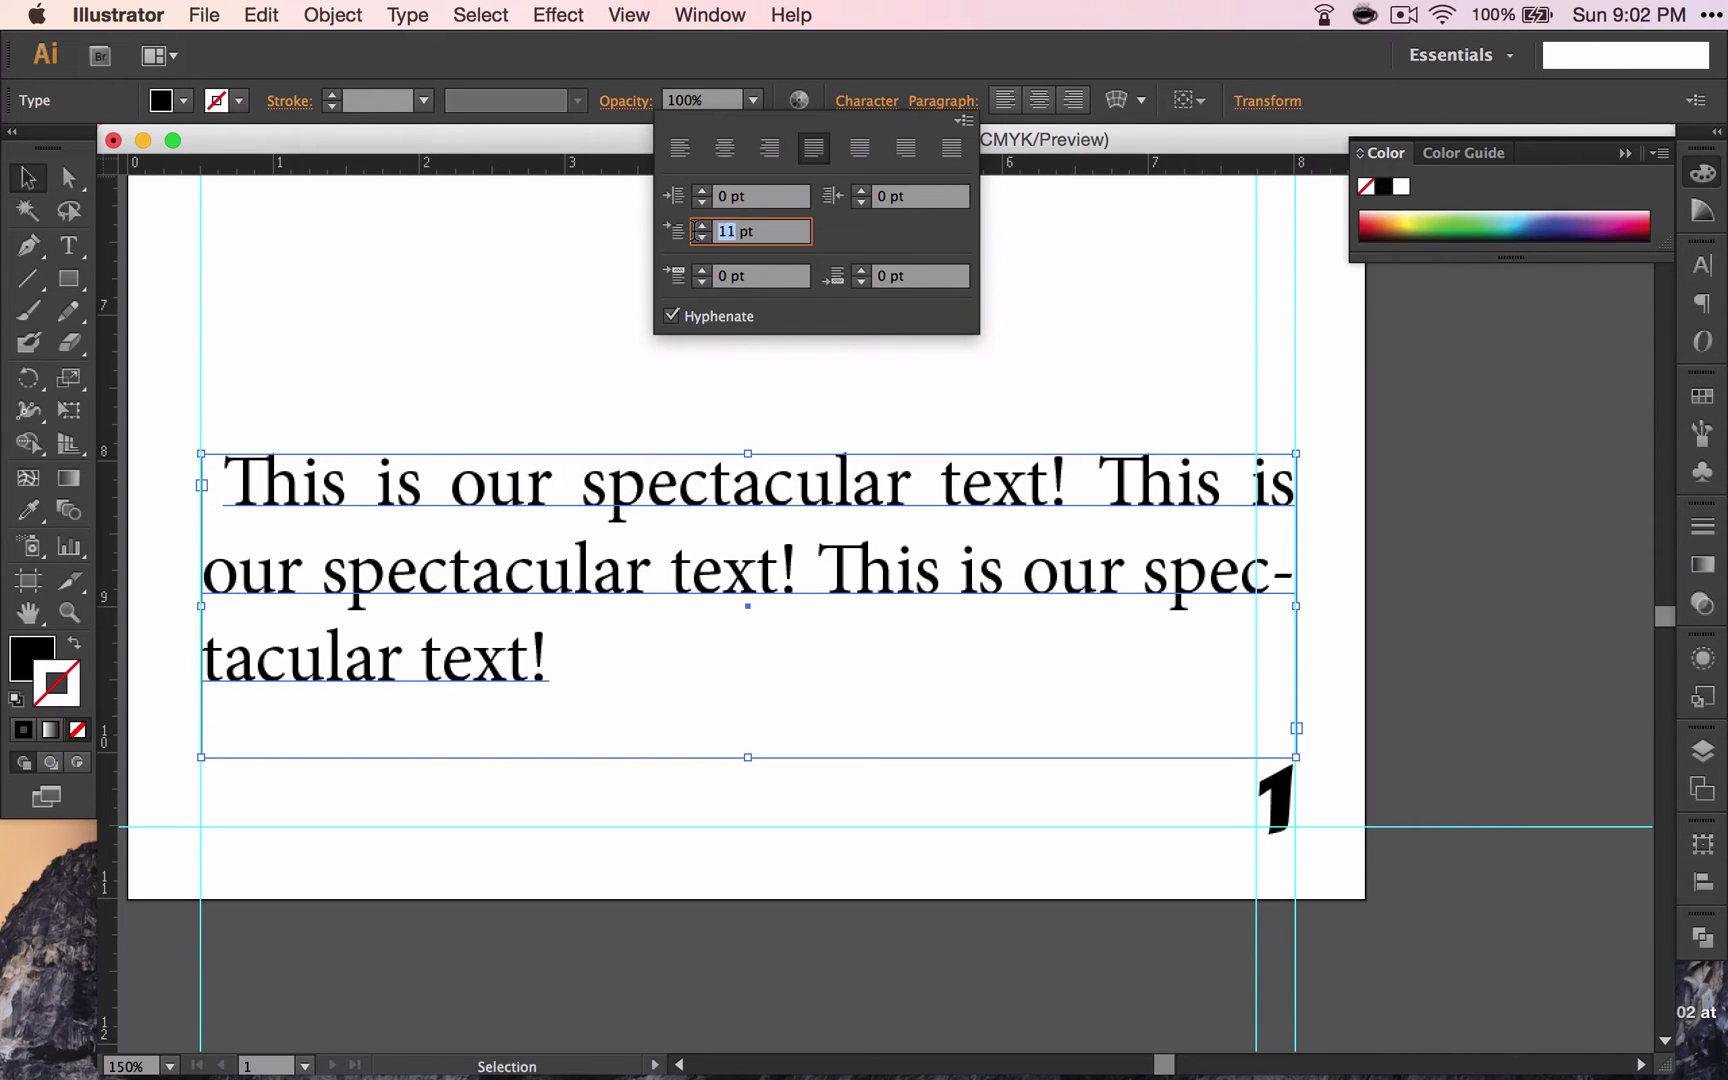
type("30")
key("Tab")
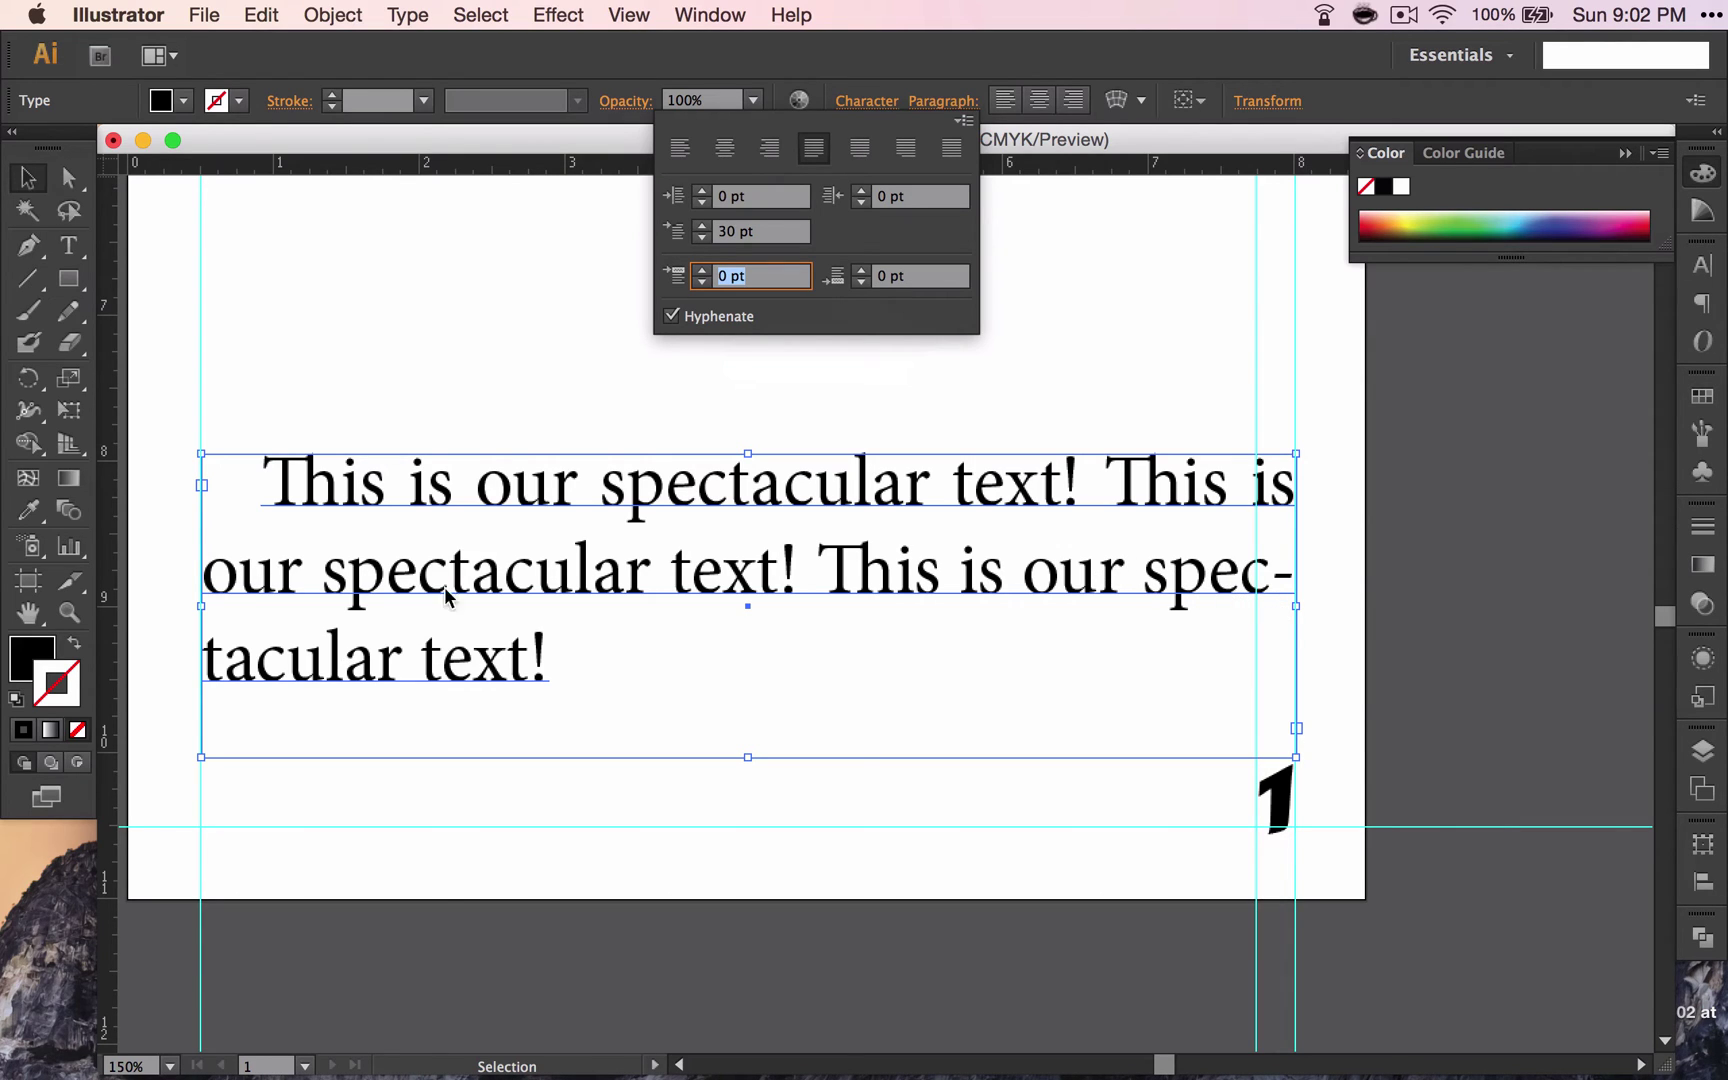
Turn off Hyphenate and try a 0.5 in first-line indent.
left_click(671, 316)
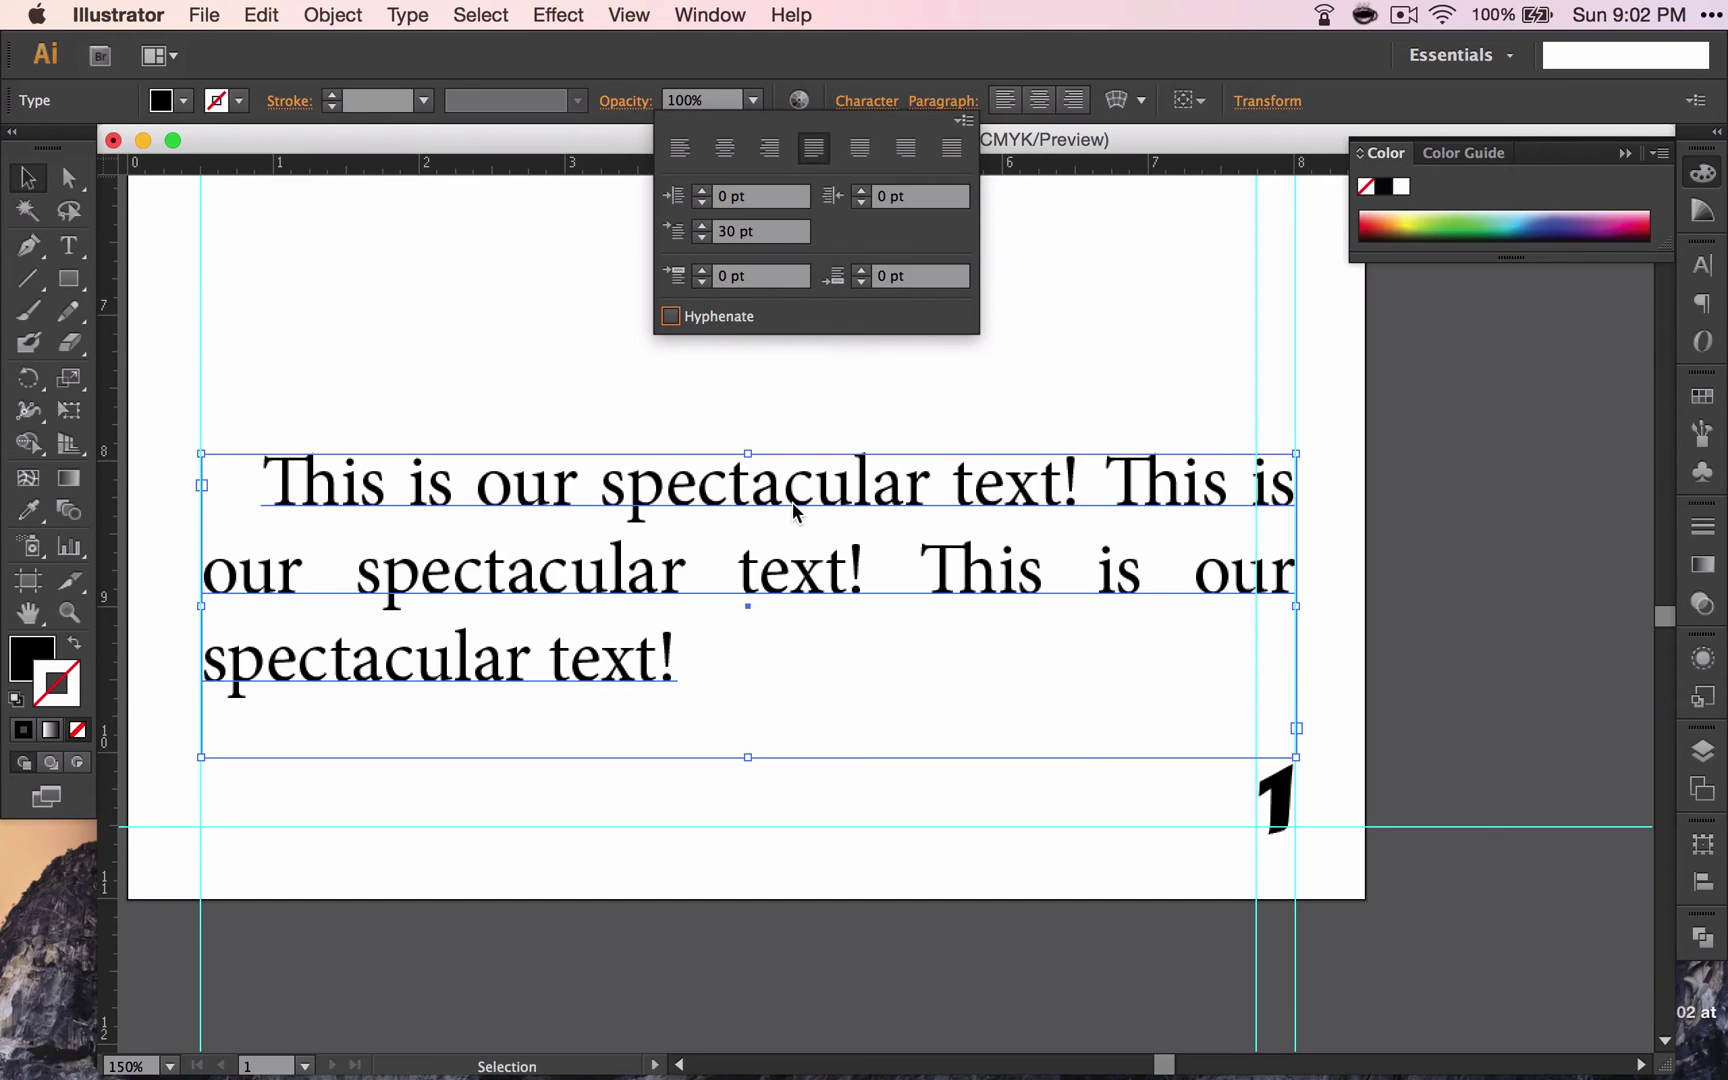
left_click(733, 232)
double_click(733, 232)
left_click(677, 232)
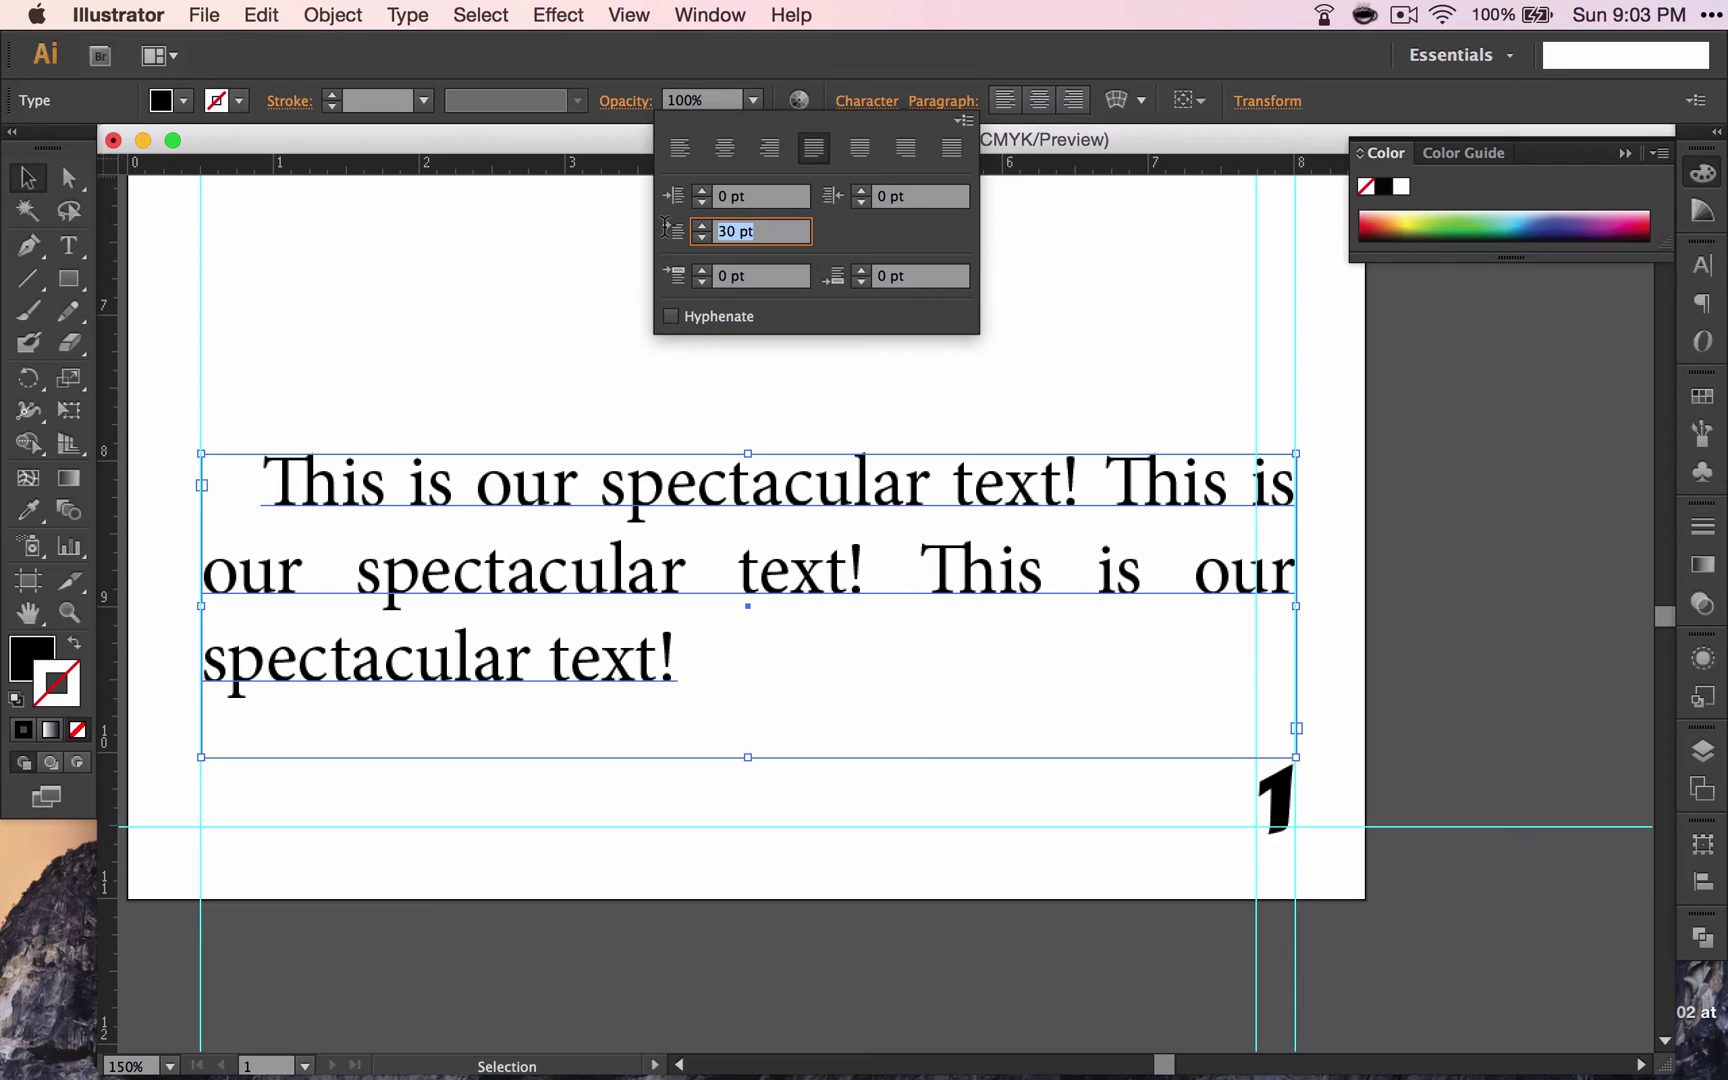
type(".5 in")
key("Tab")
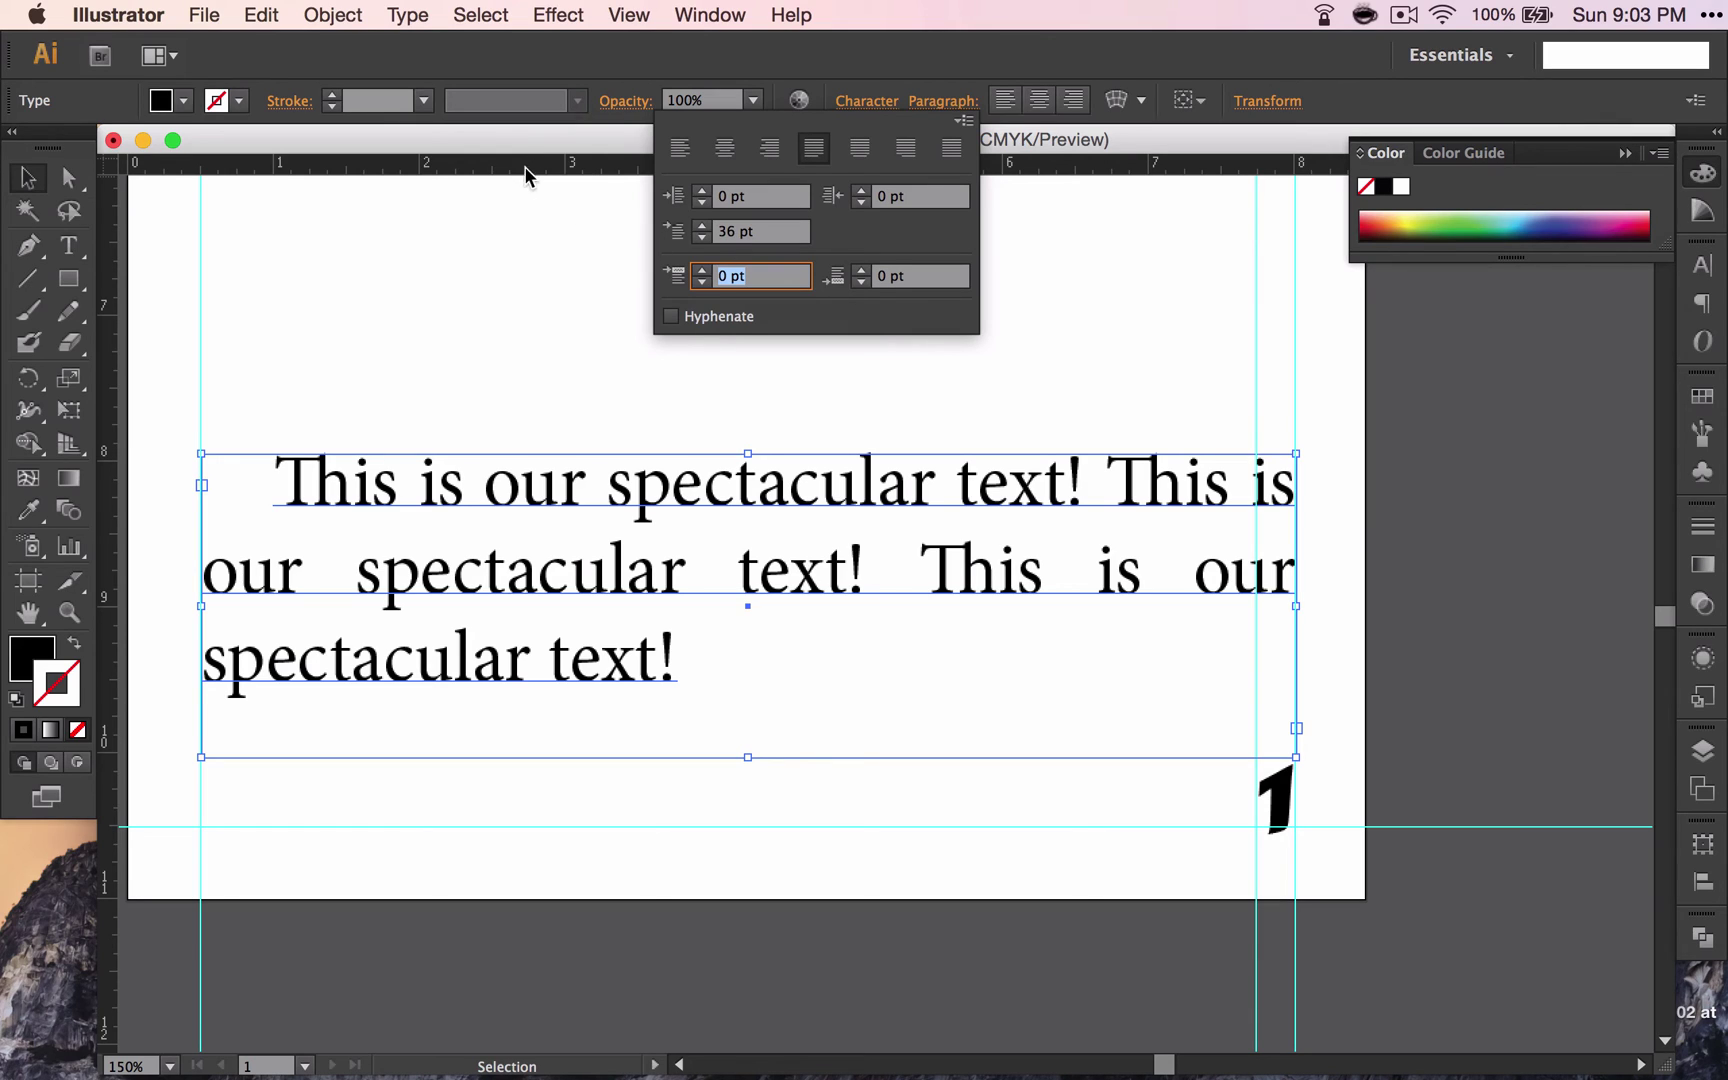
Change the first-line indent from 36 pt back to 30 pt.
left_click(735, 231)
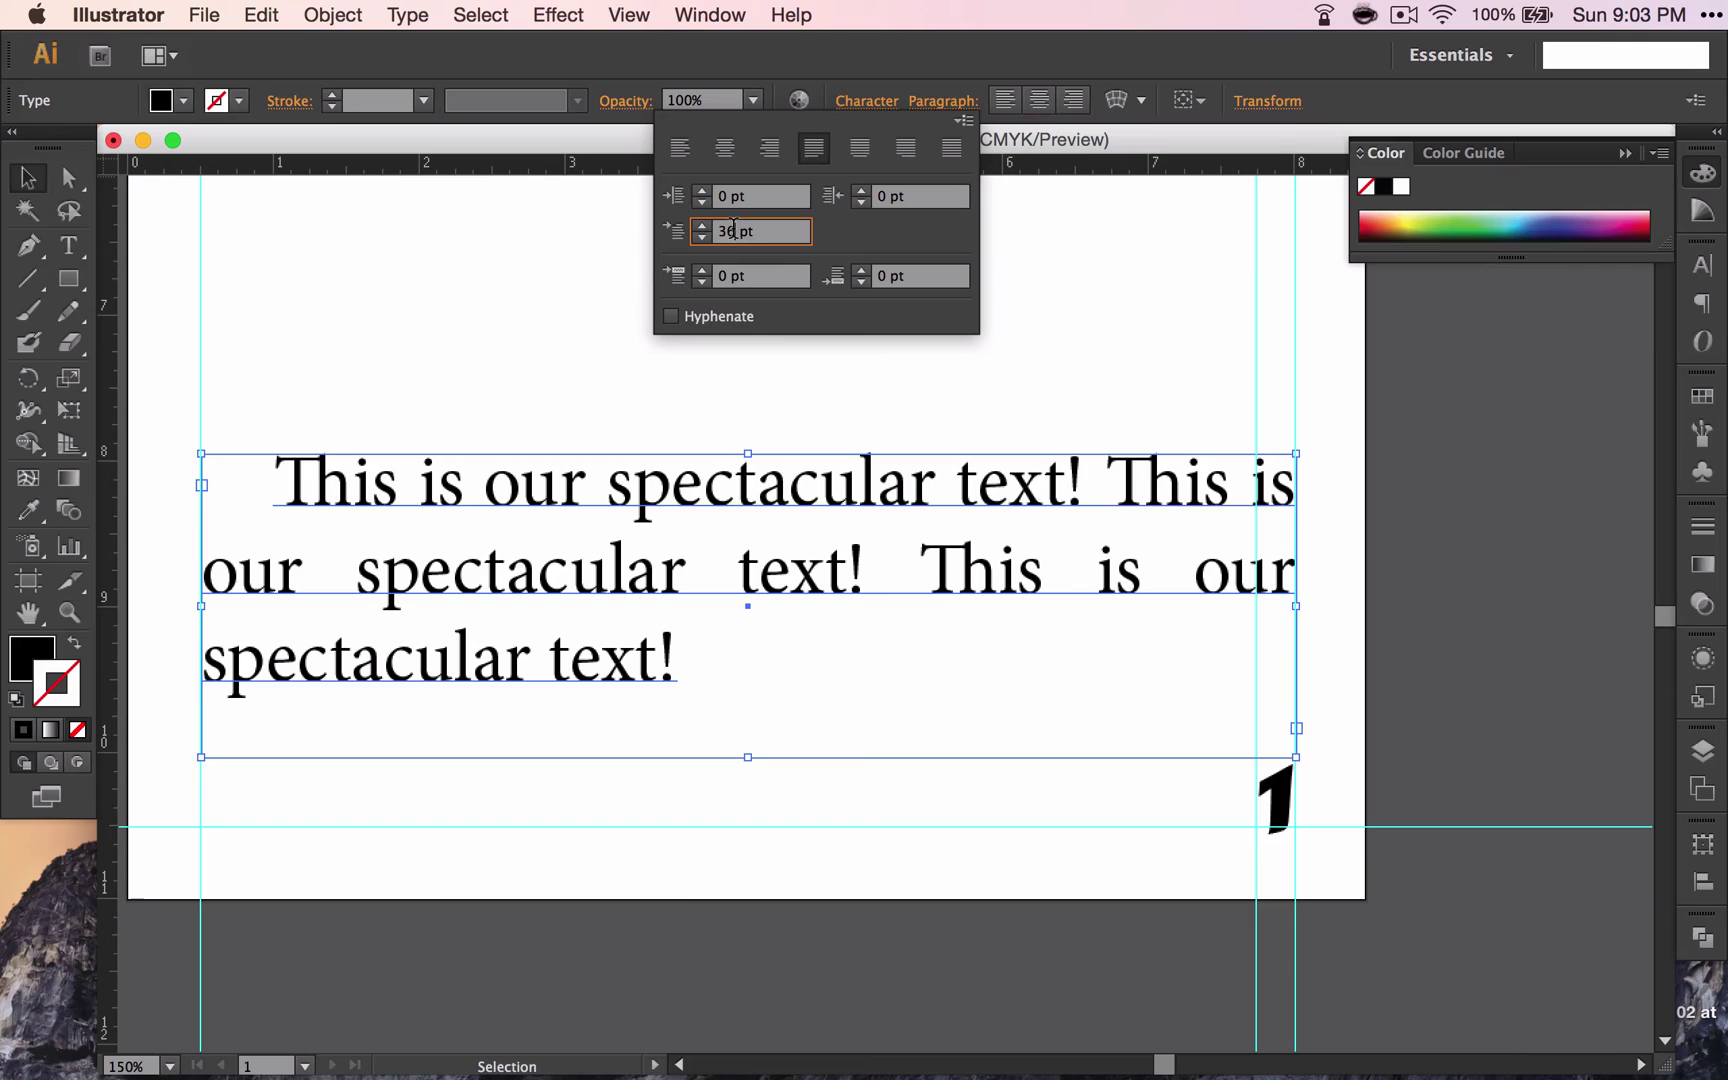
key("BackSpace")
type("0")
key("Tab")
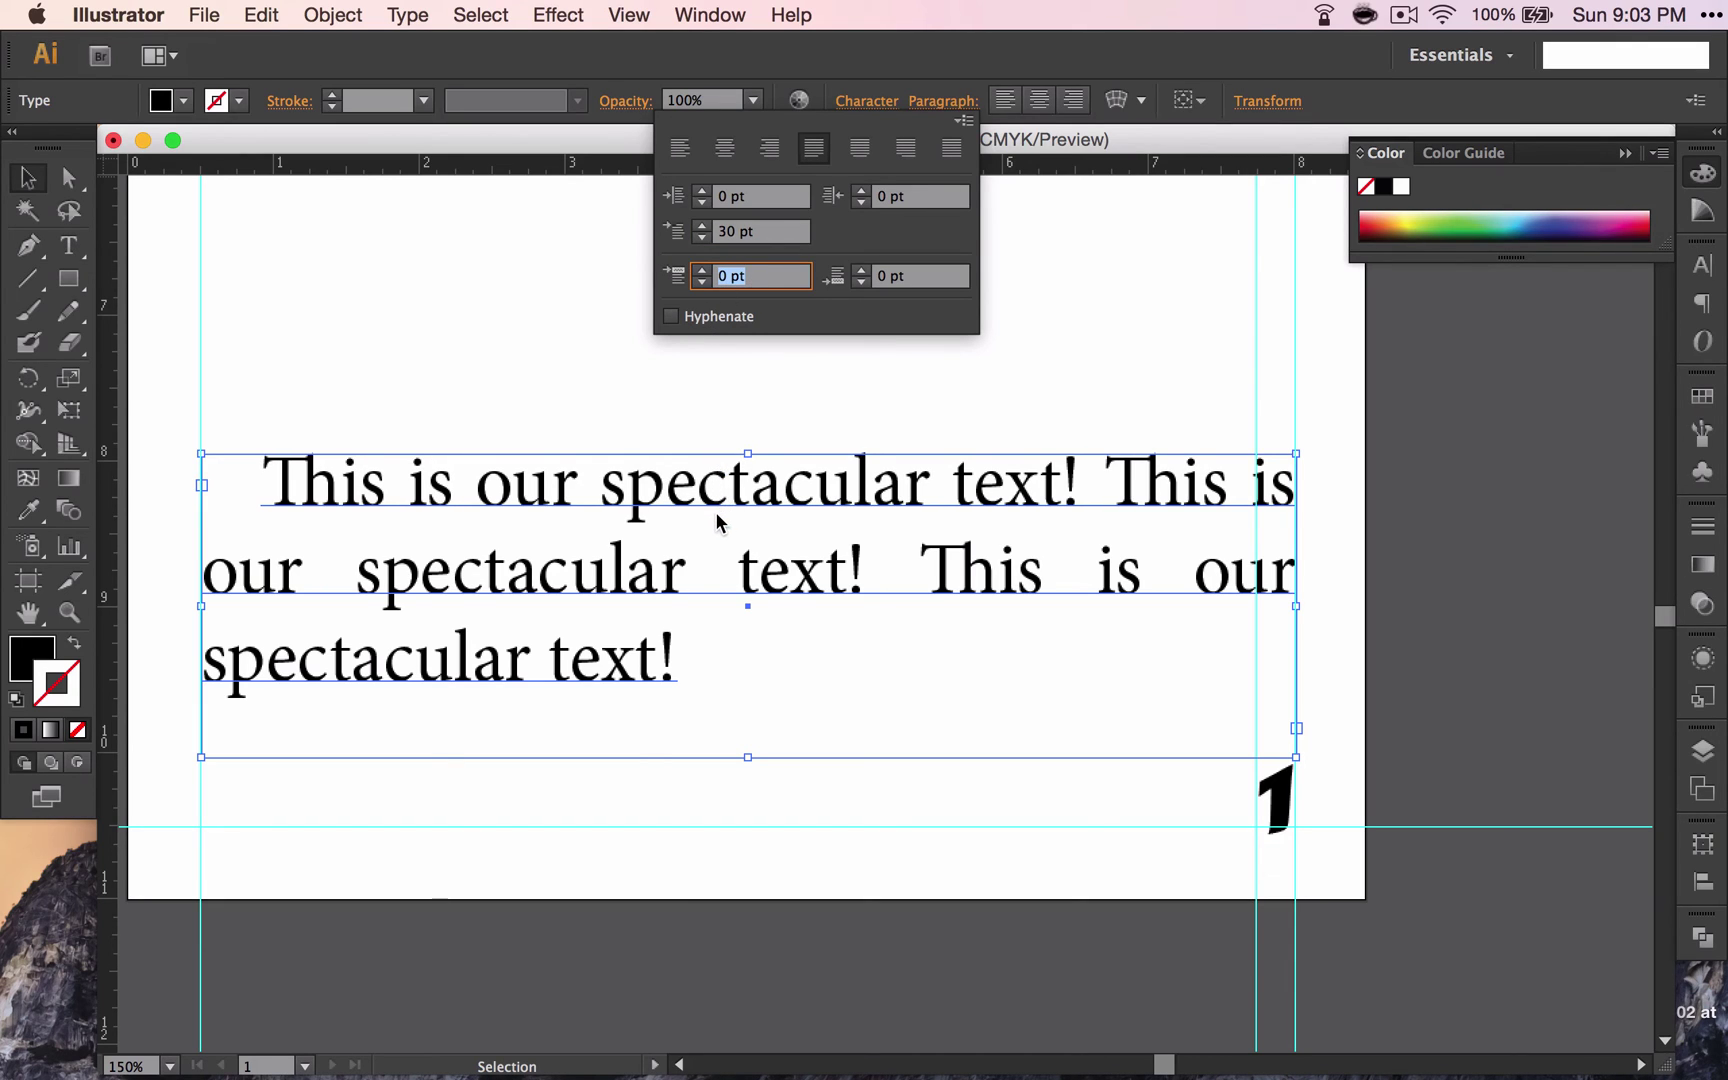
Close the Paragraph panel, zoom out to show the whole Concordant page, and hide guides.
left_click(627, 420)
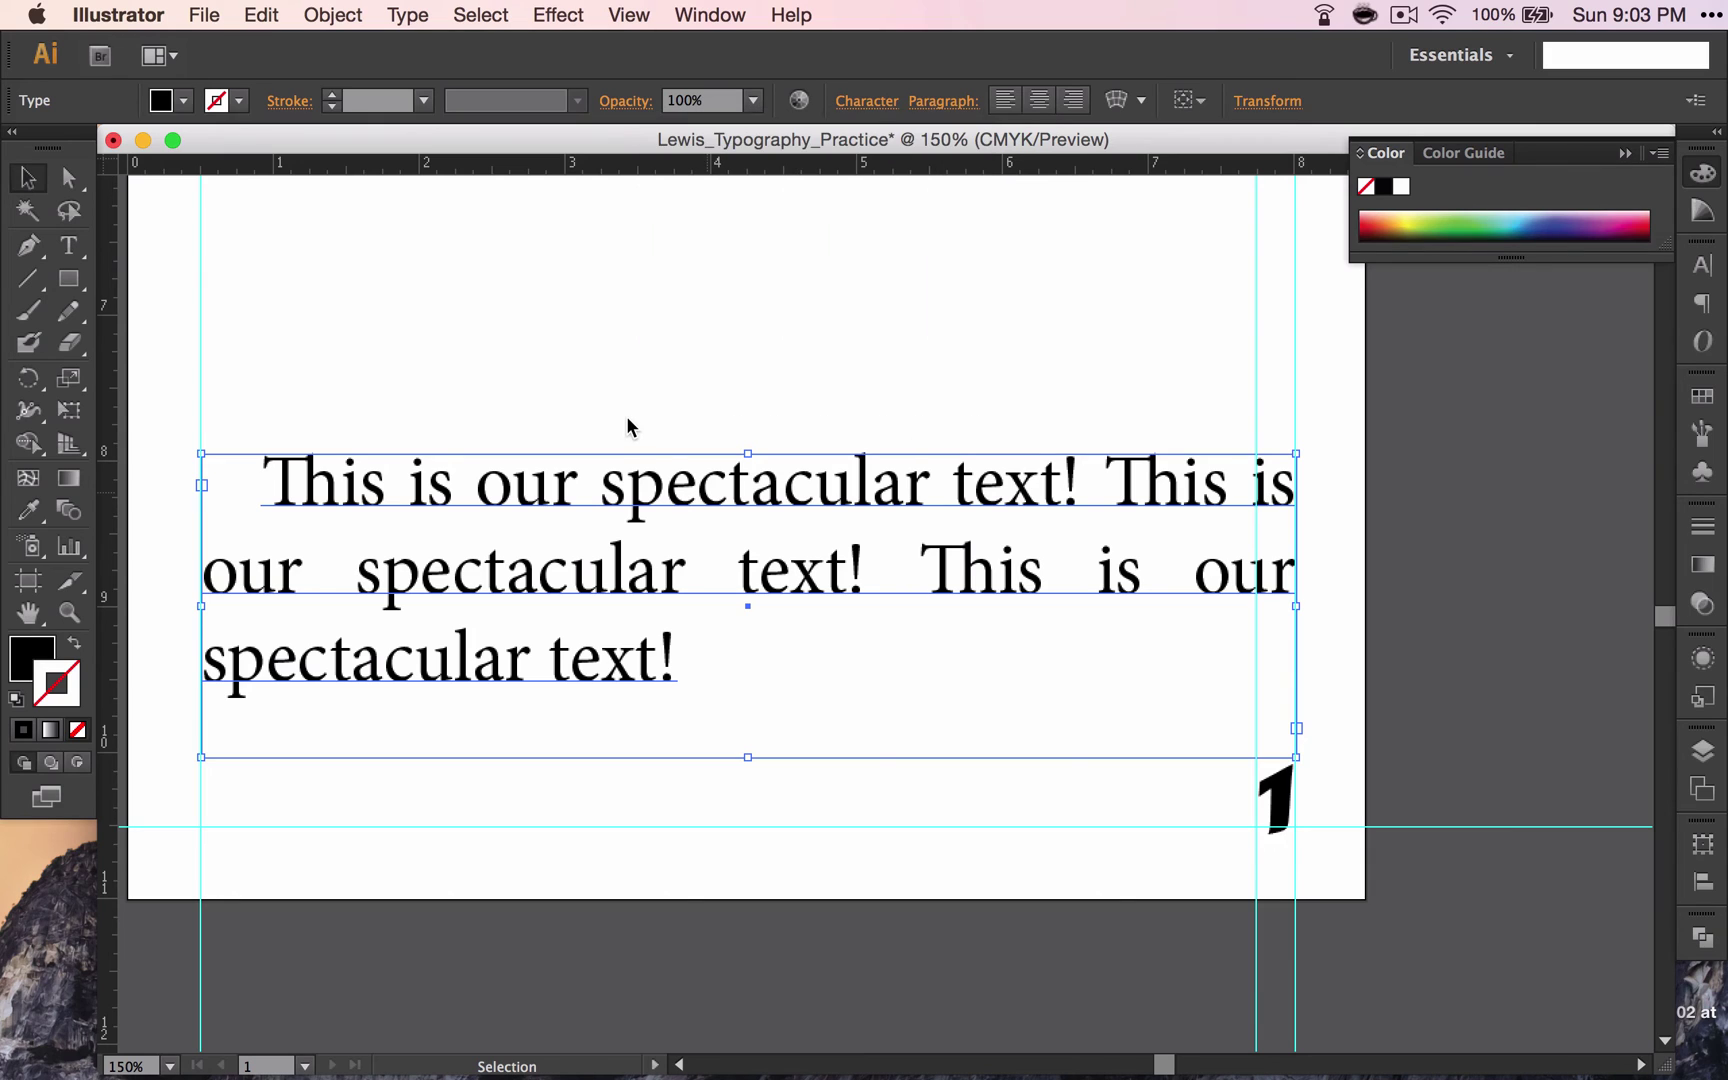
key("super+equal")
key("super+1")
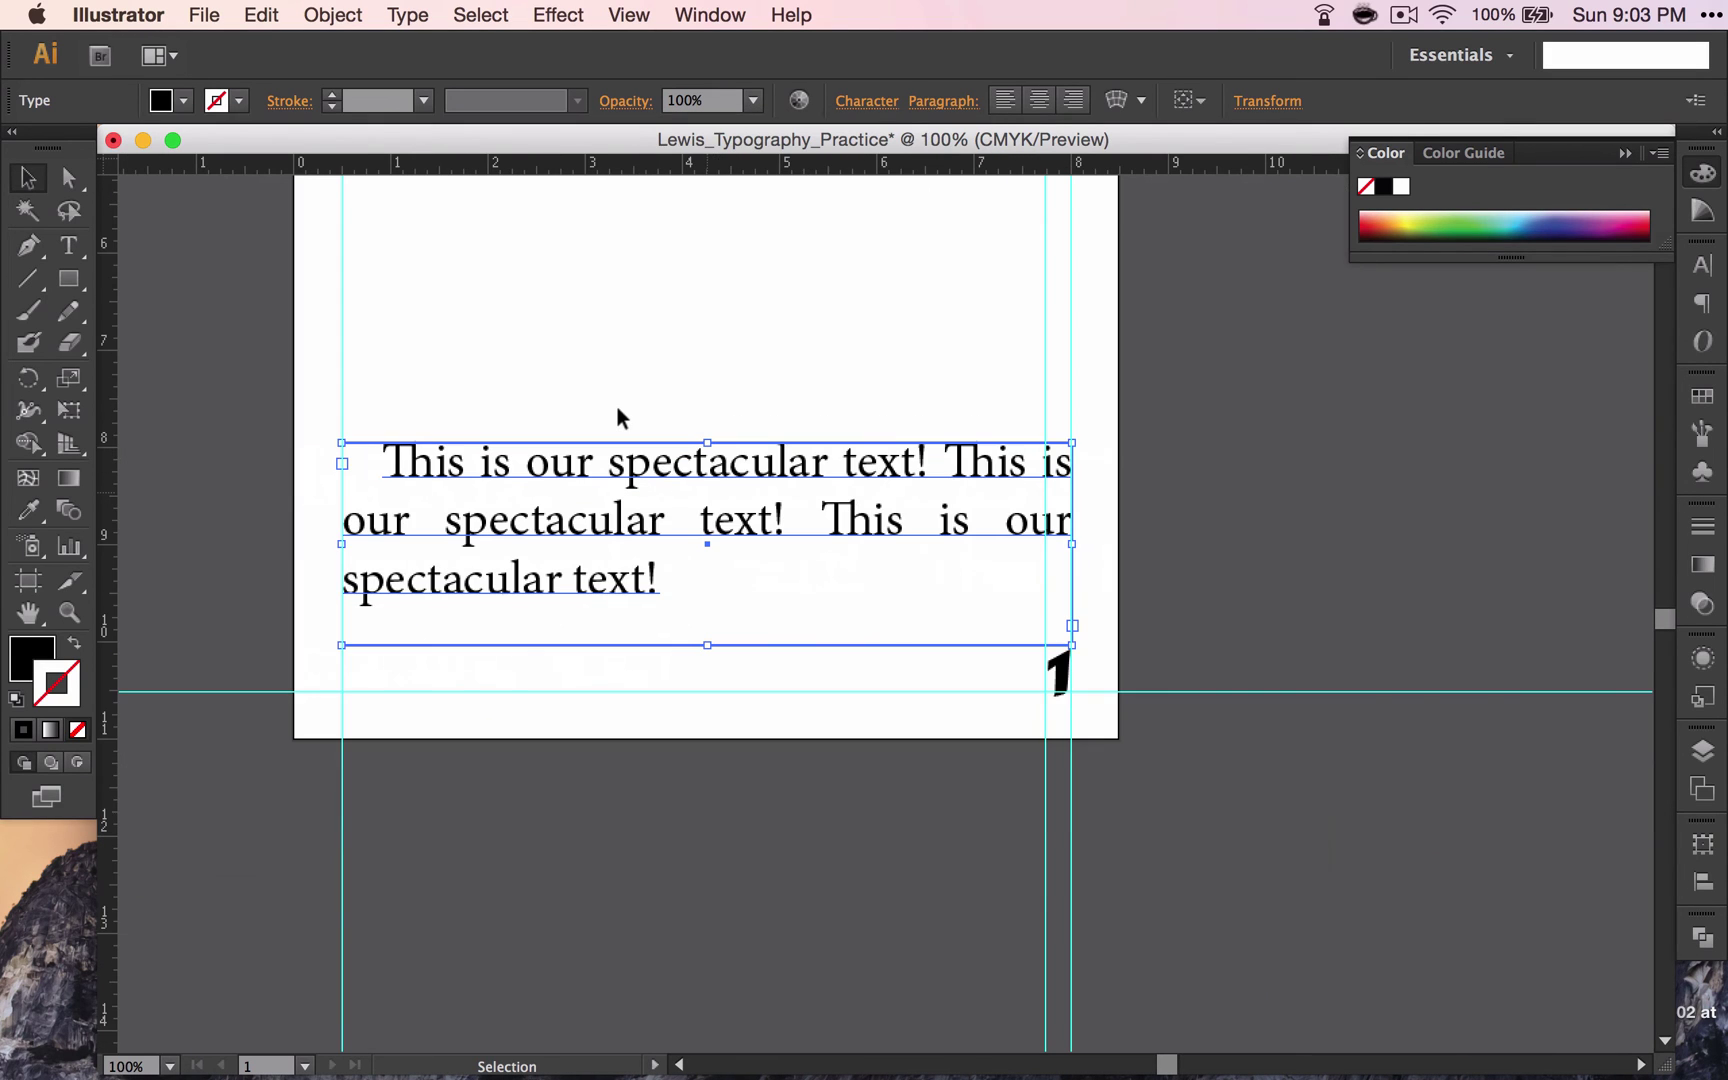
scroll(617, 410, "up", 3)
key("super+minus")
key("super+minus")
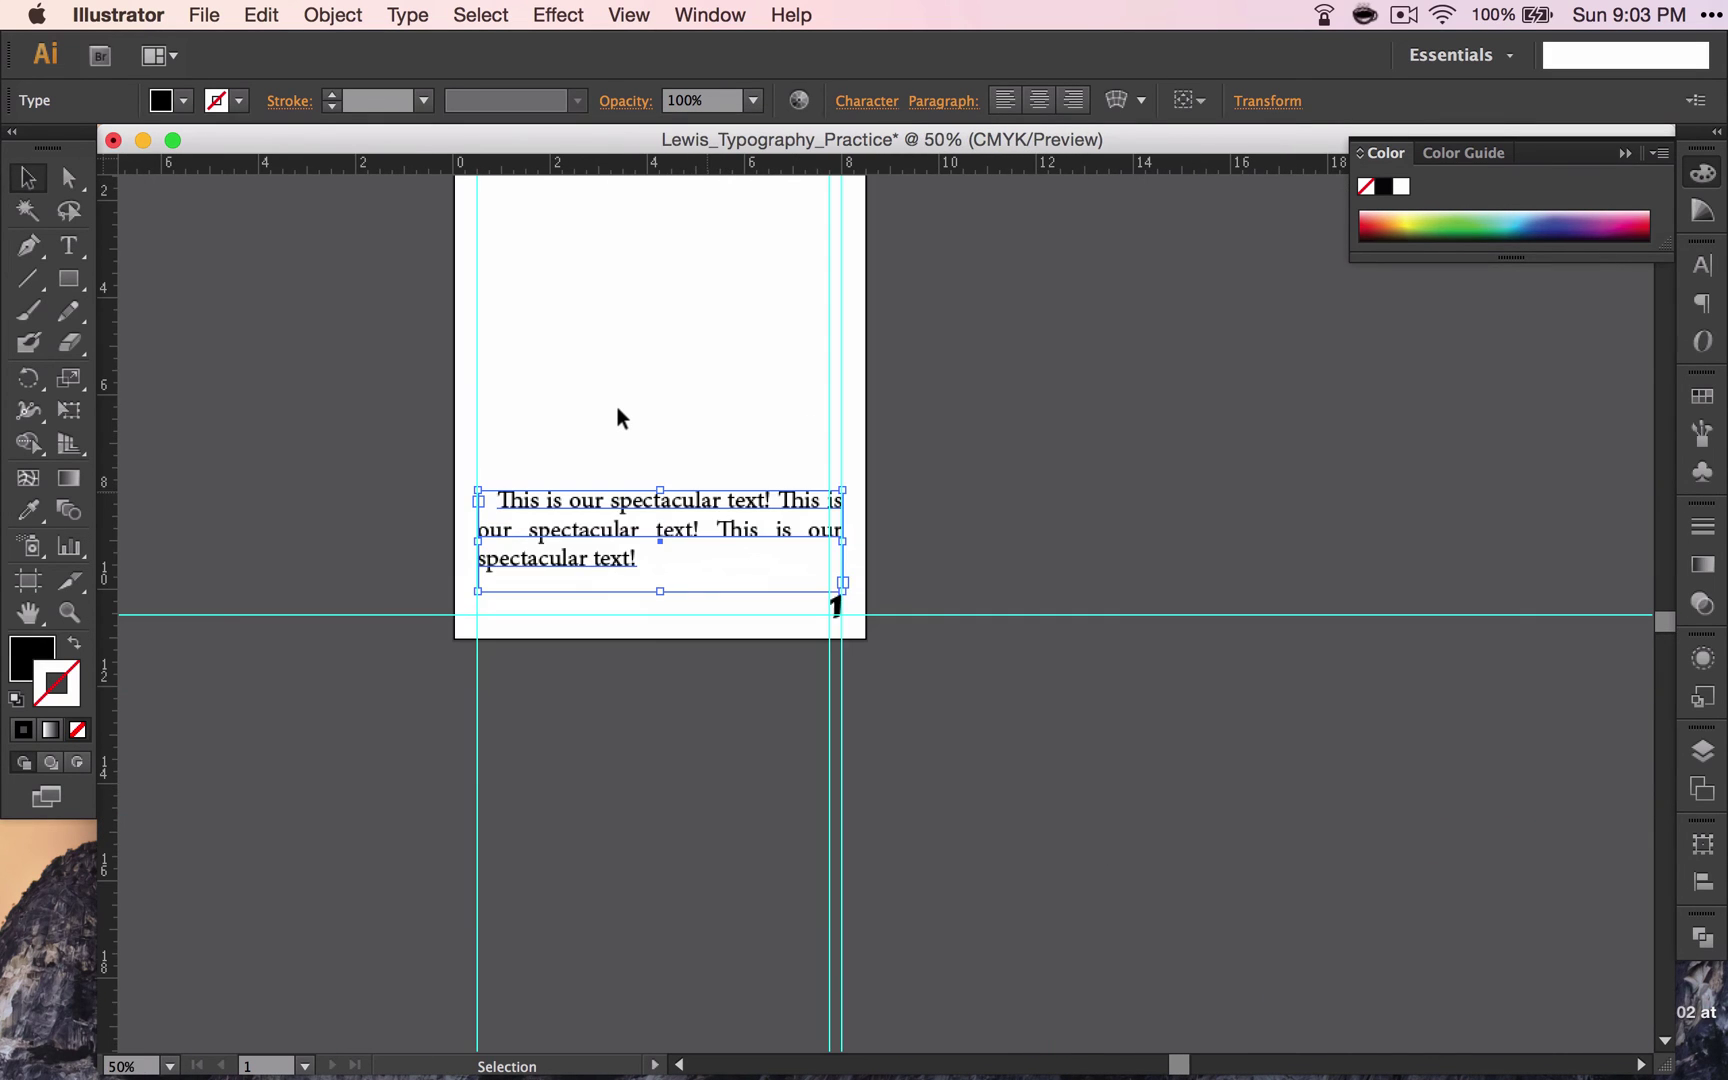
scroll(617, 410, "up", 2)
scroll(617, 412, "up", 2)
scroll(617, 412, "right", 1)
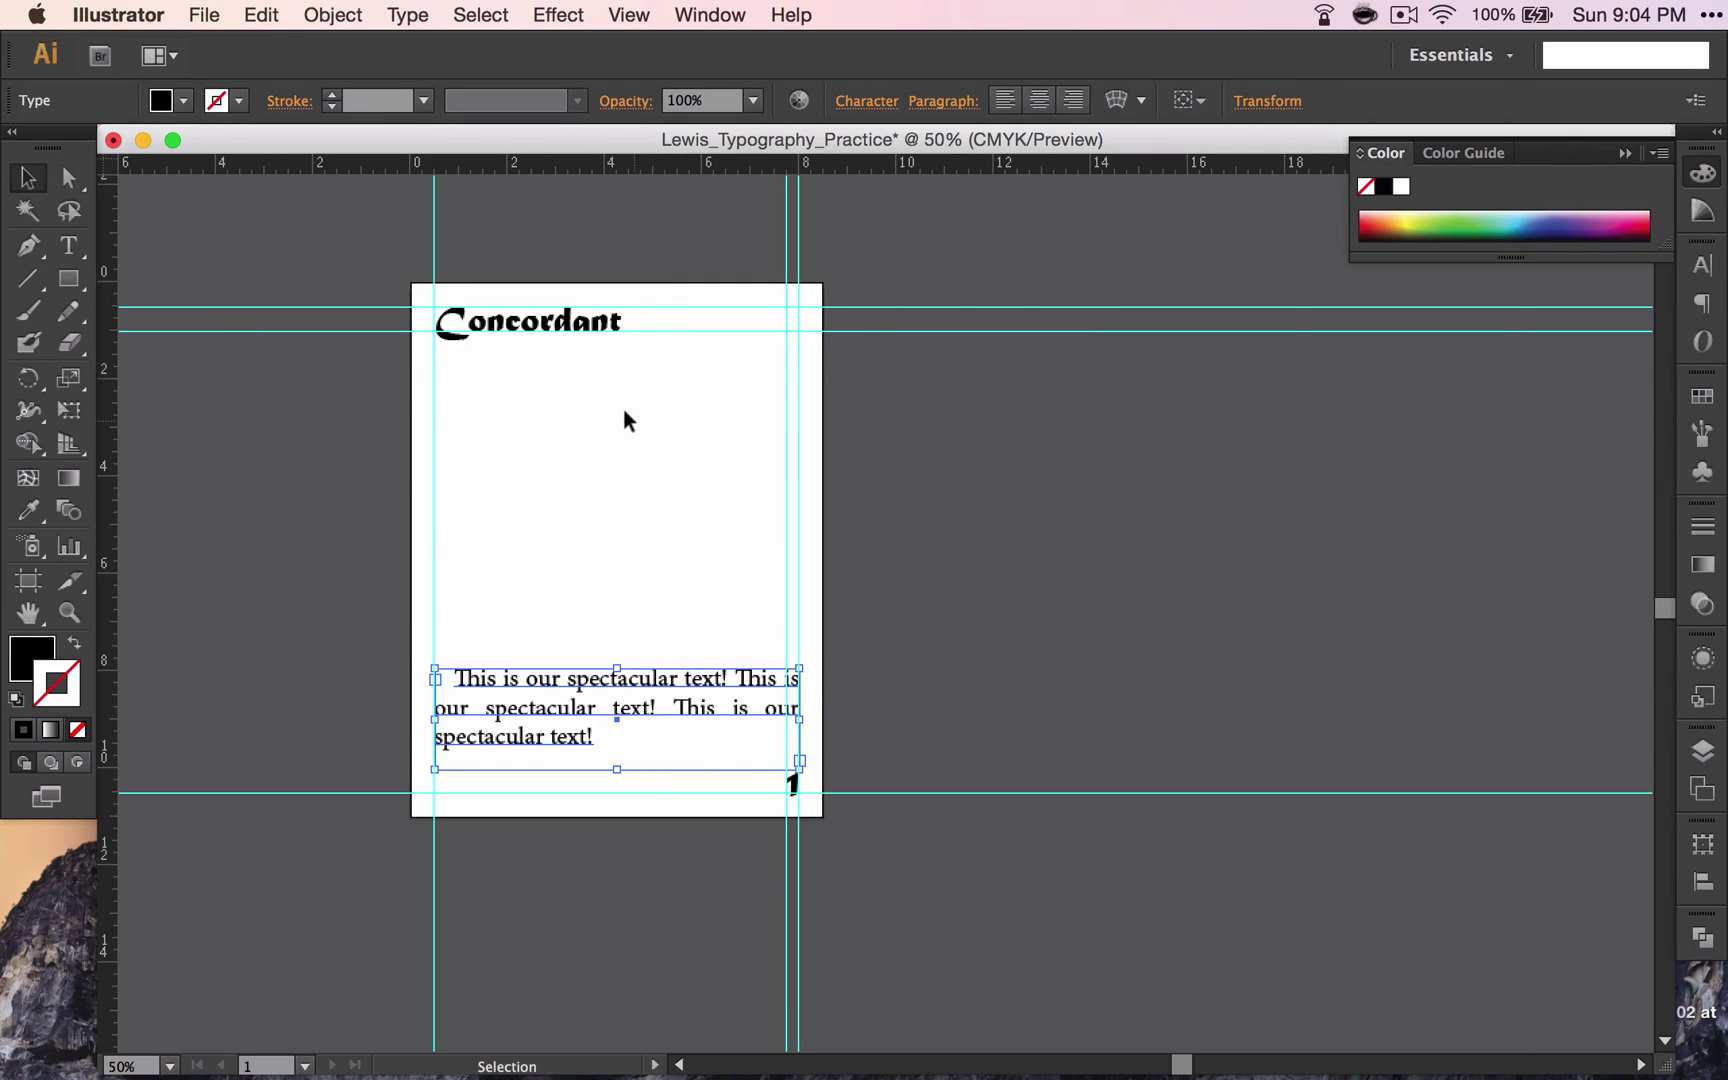
right_click(294, 460)
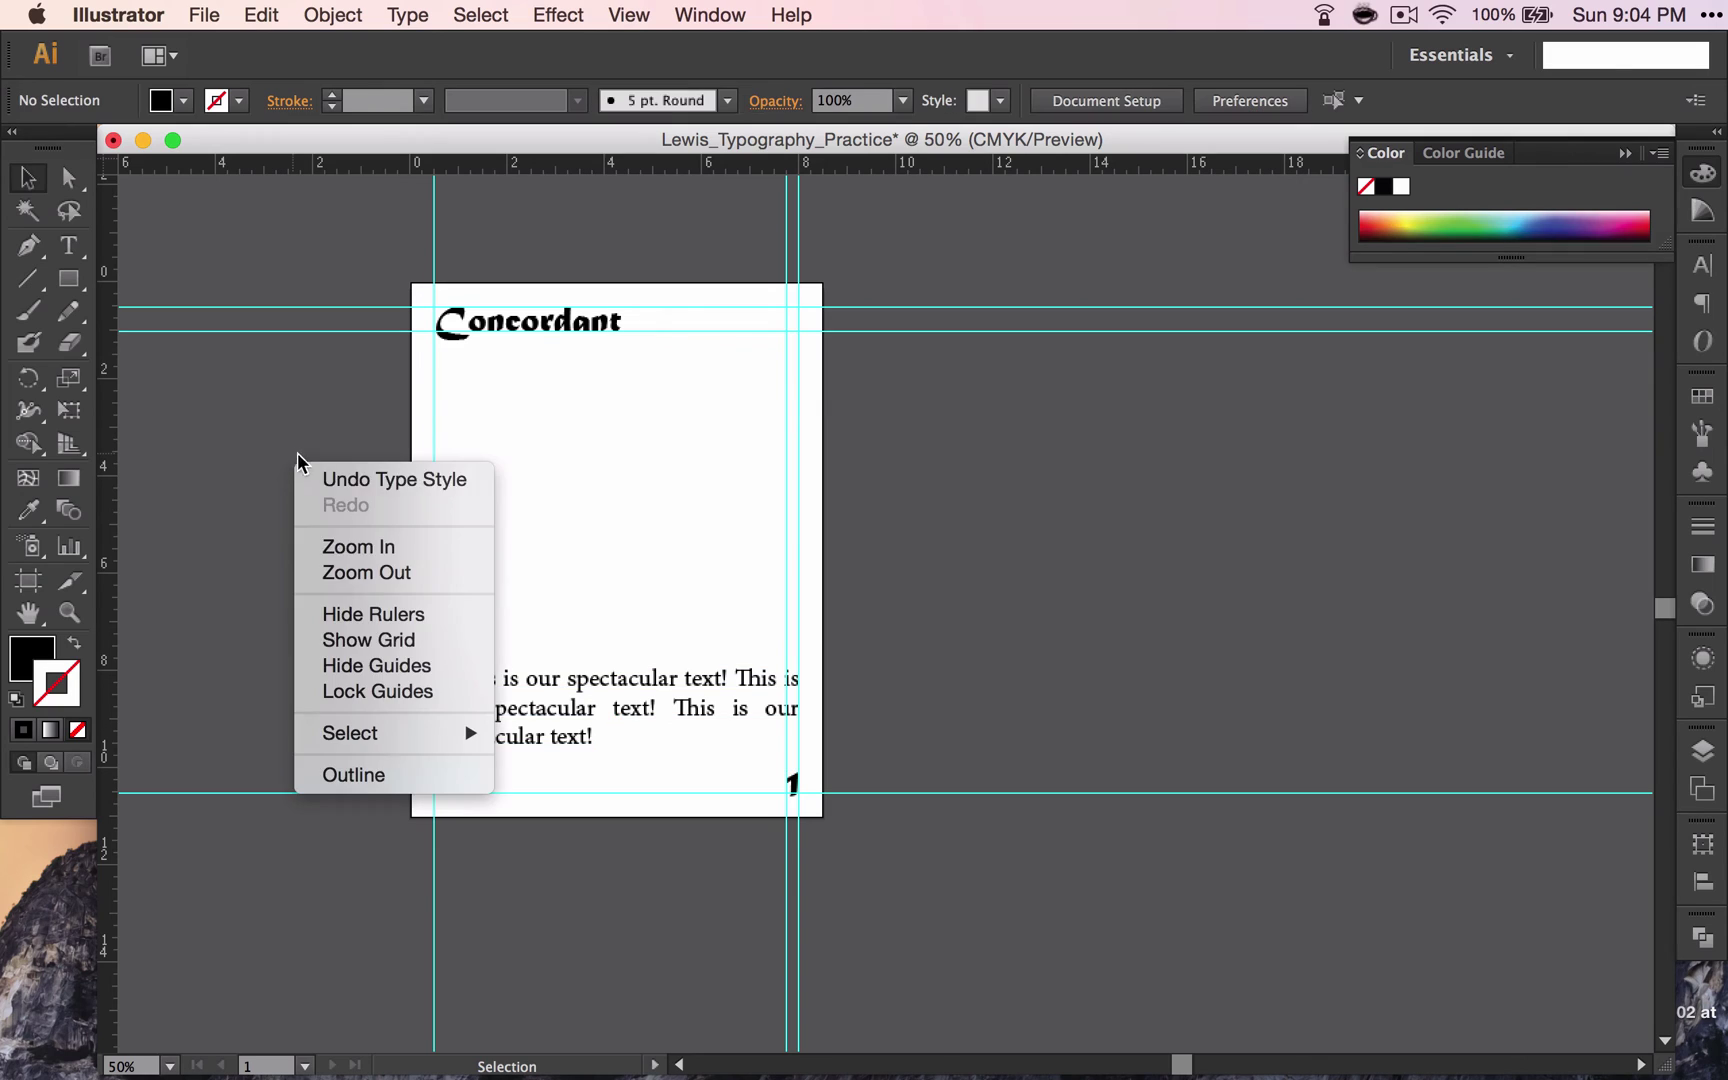
left_click(372, 667)
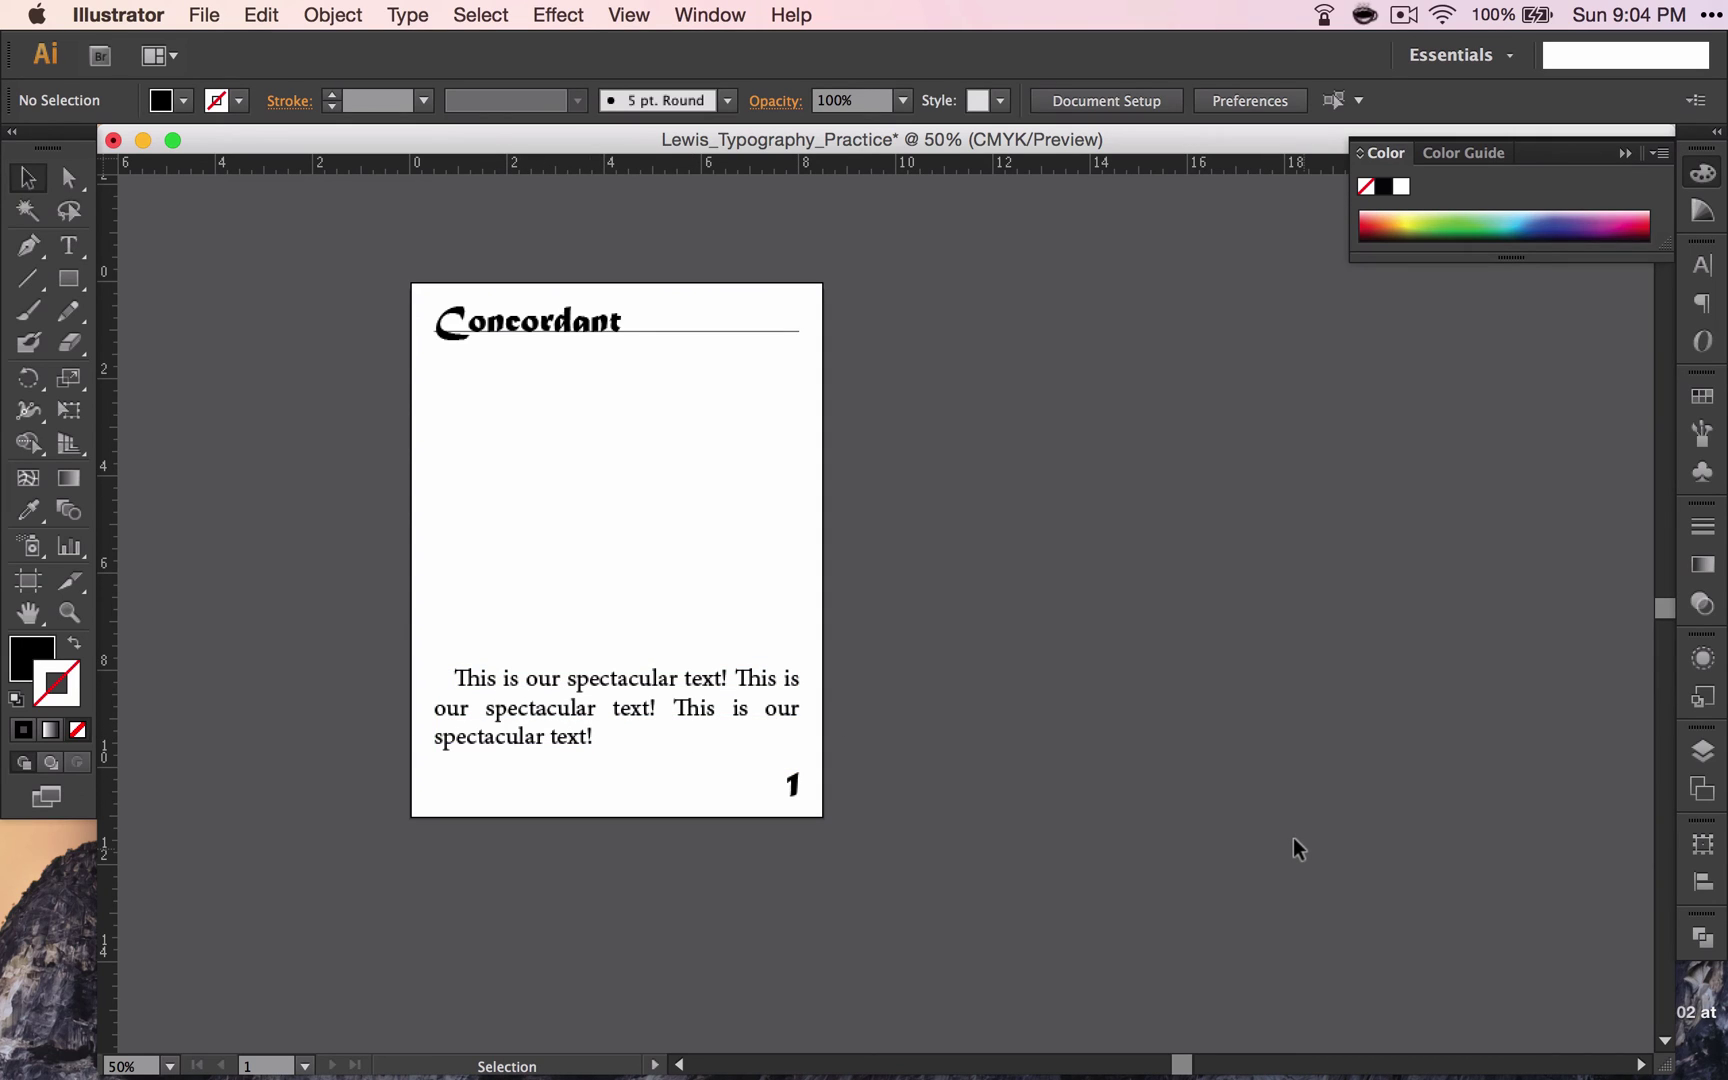
Fit Artboard 1, then duplicate it twice in the Artboards panel.
left_click(1702, 800)
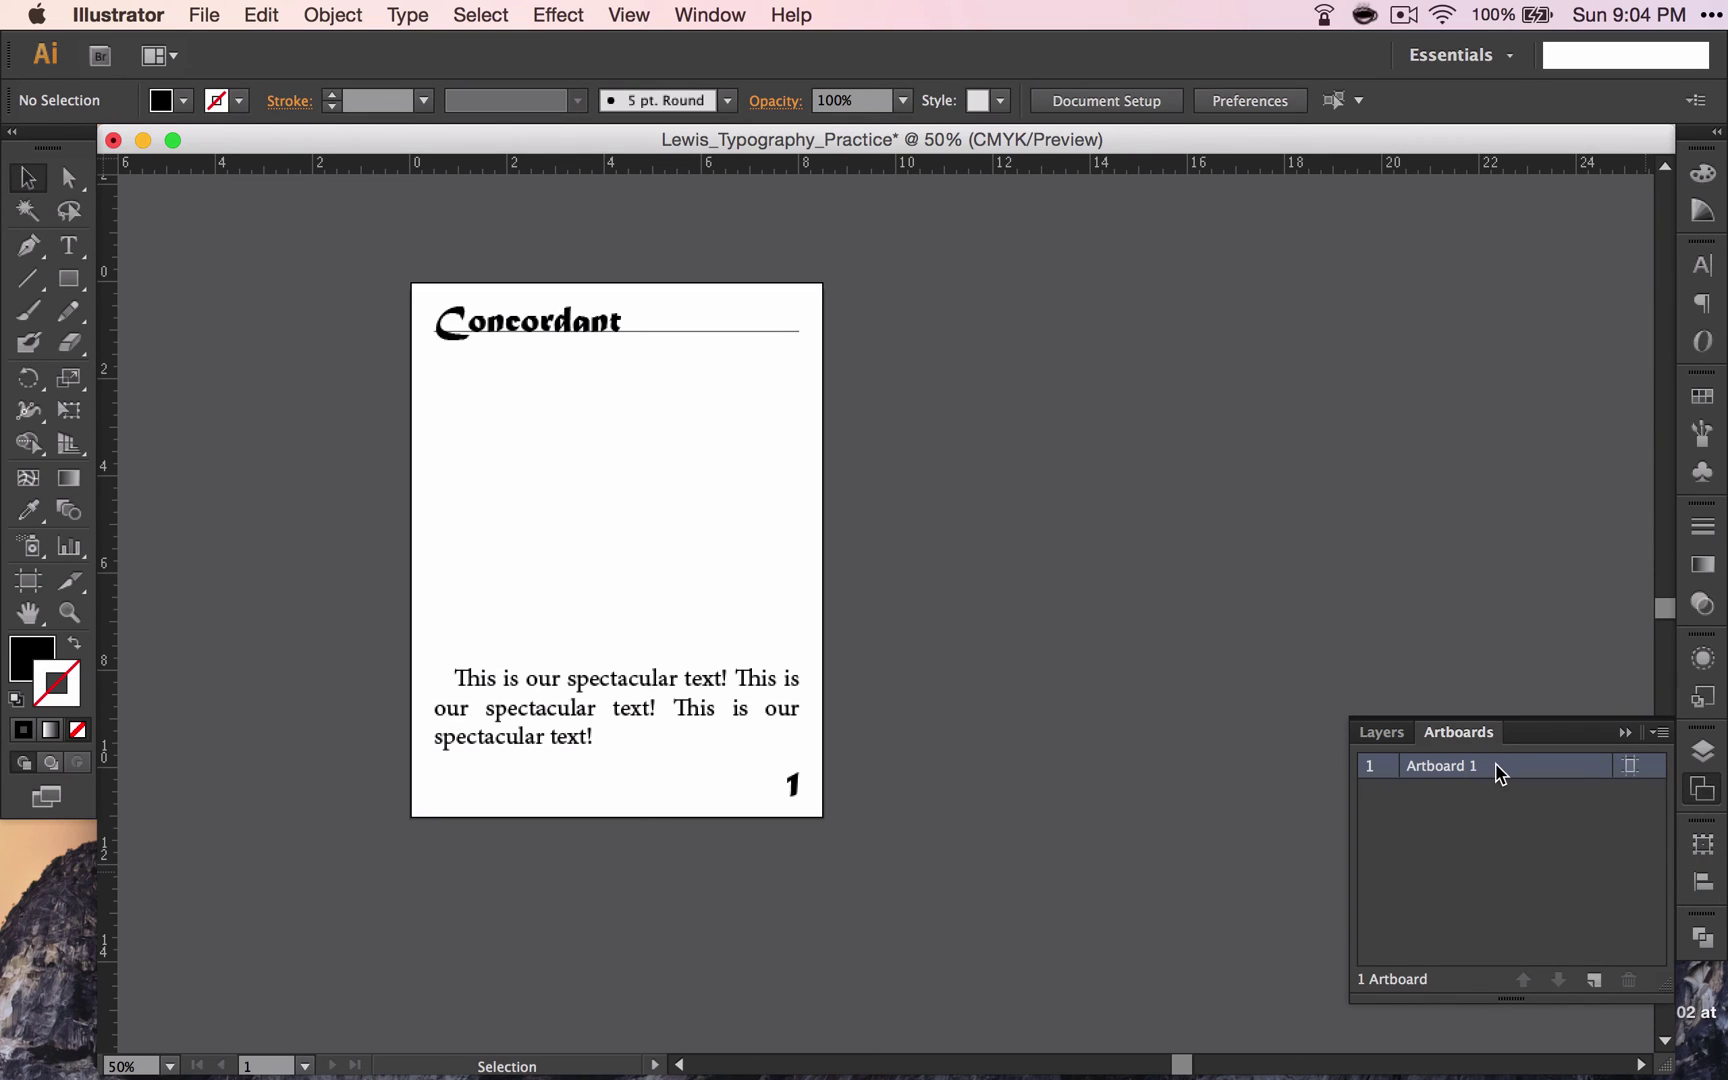
double_click(1436, 770)
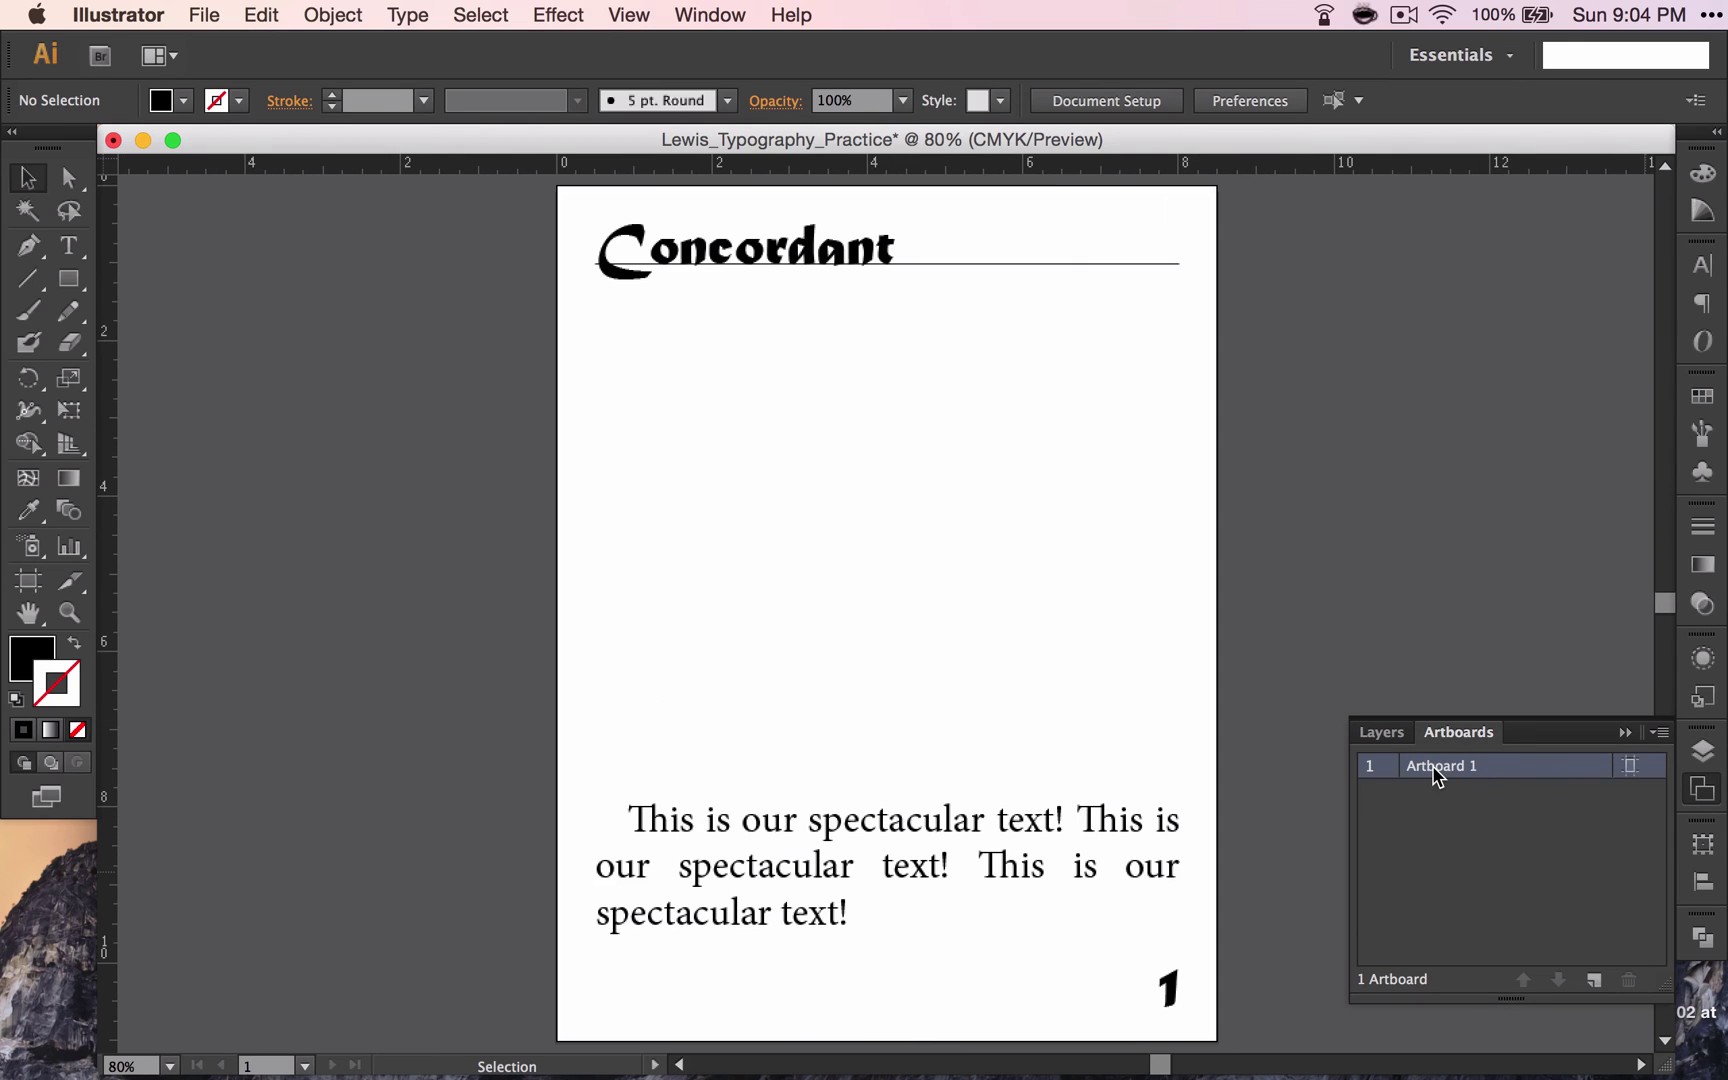
left_click_drag(1583, 975, 1597, 991)
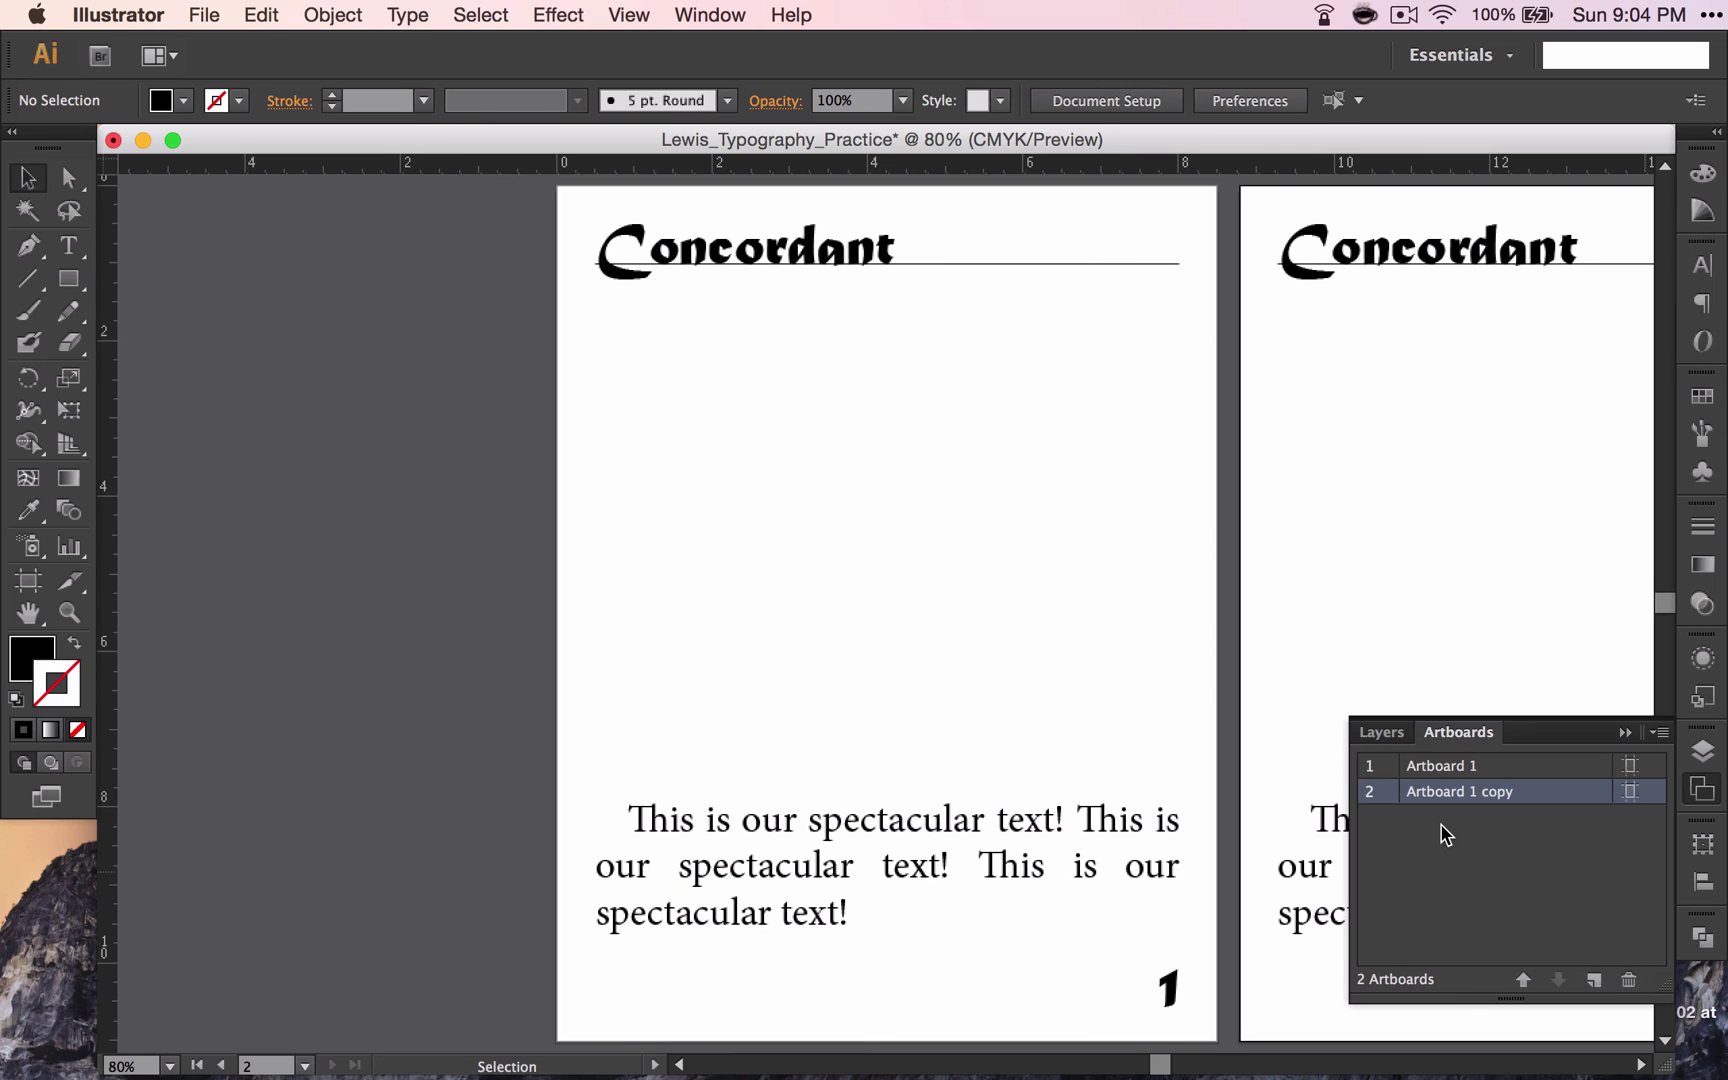
left_click_drag(1462, 795, 1593, 975)
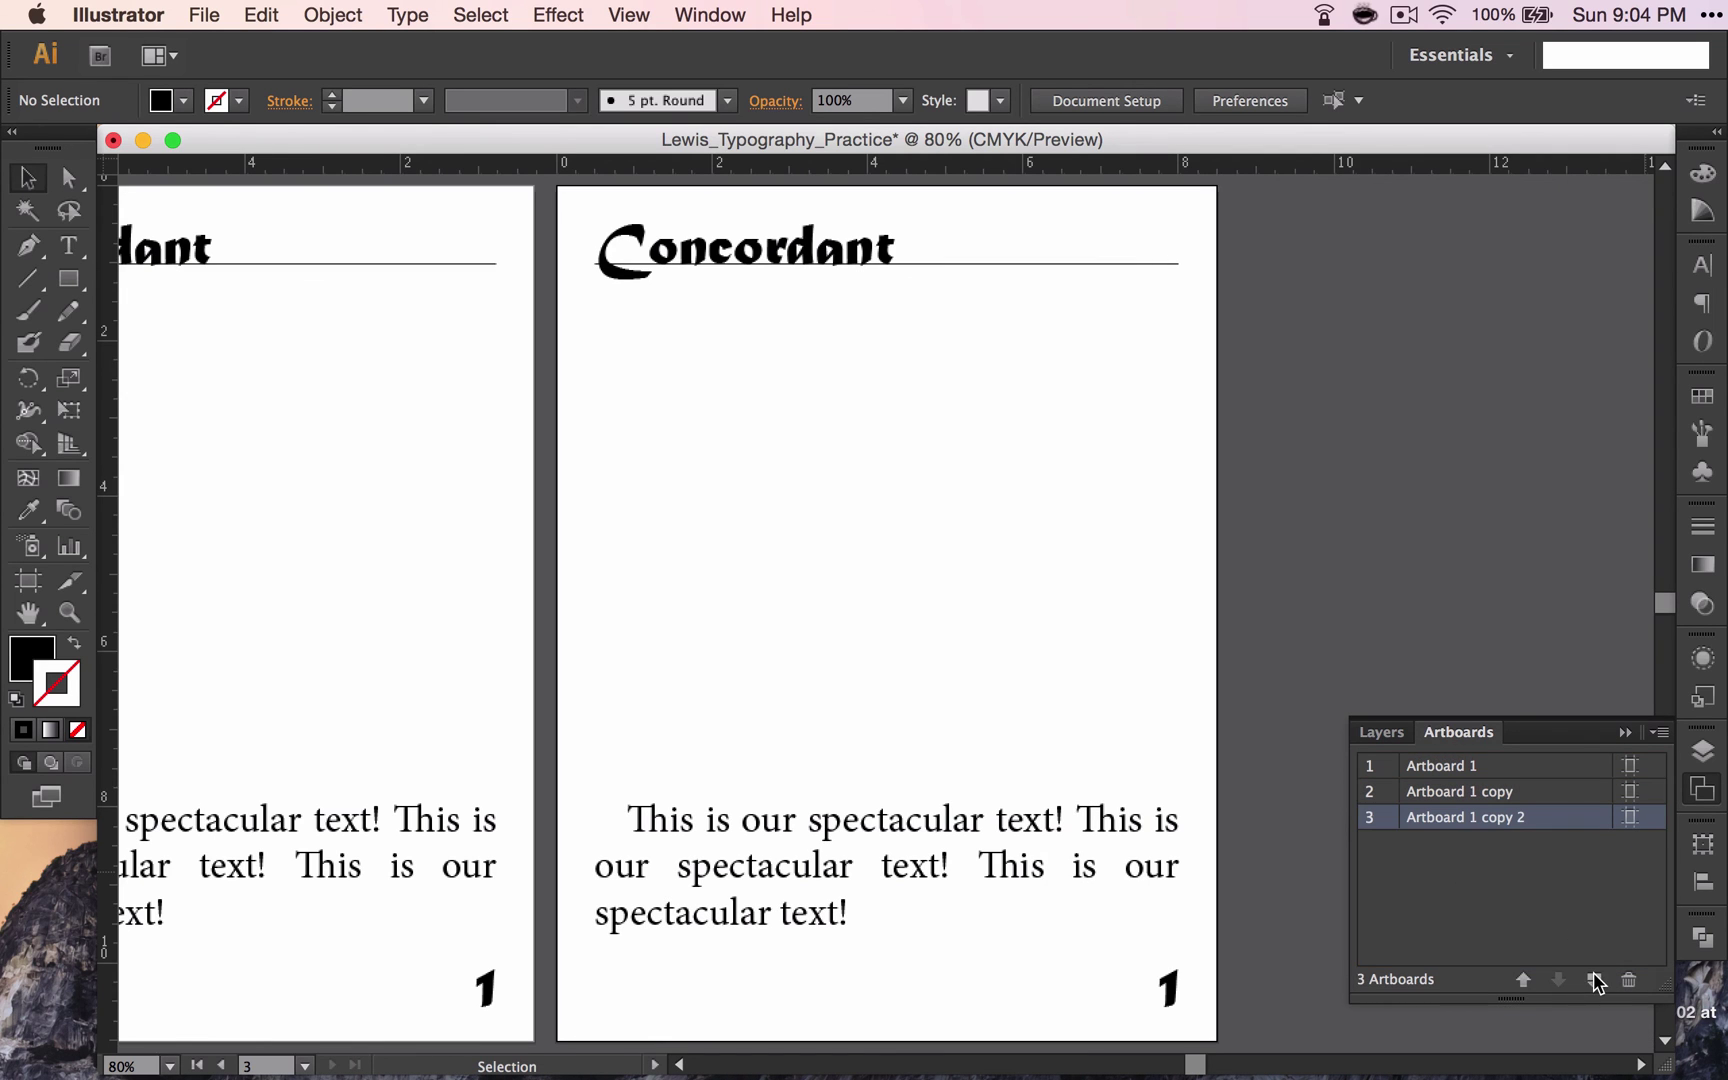
scroll(1044, 626, "right", 8)
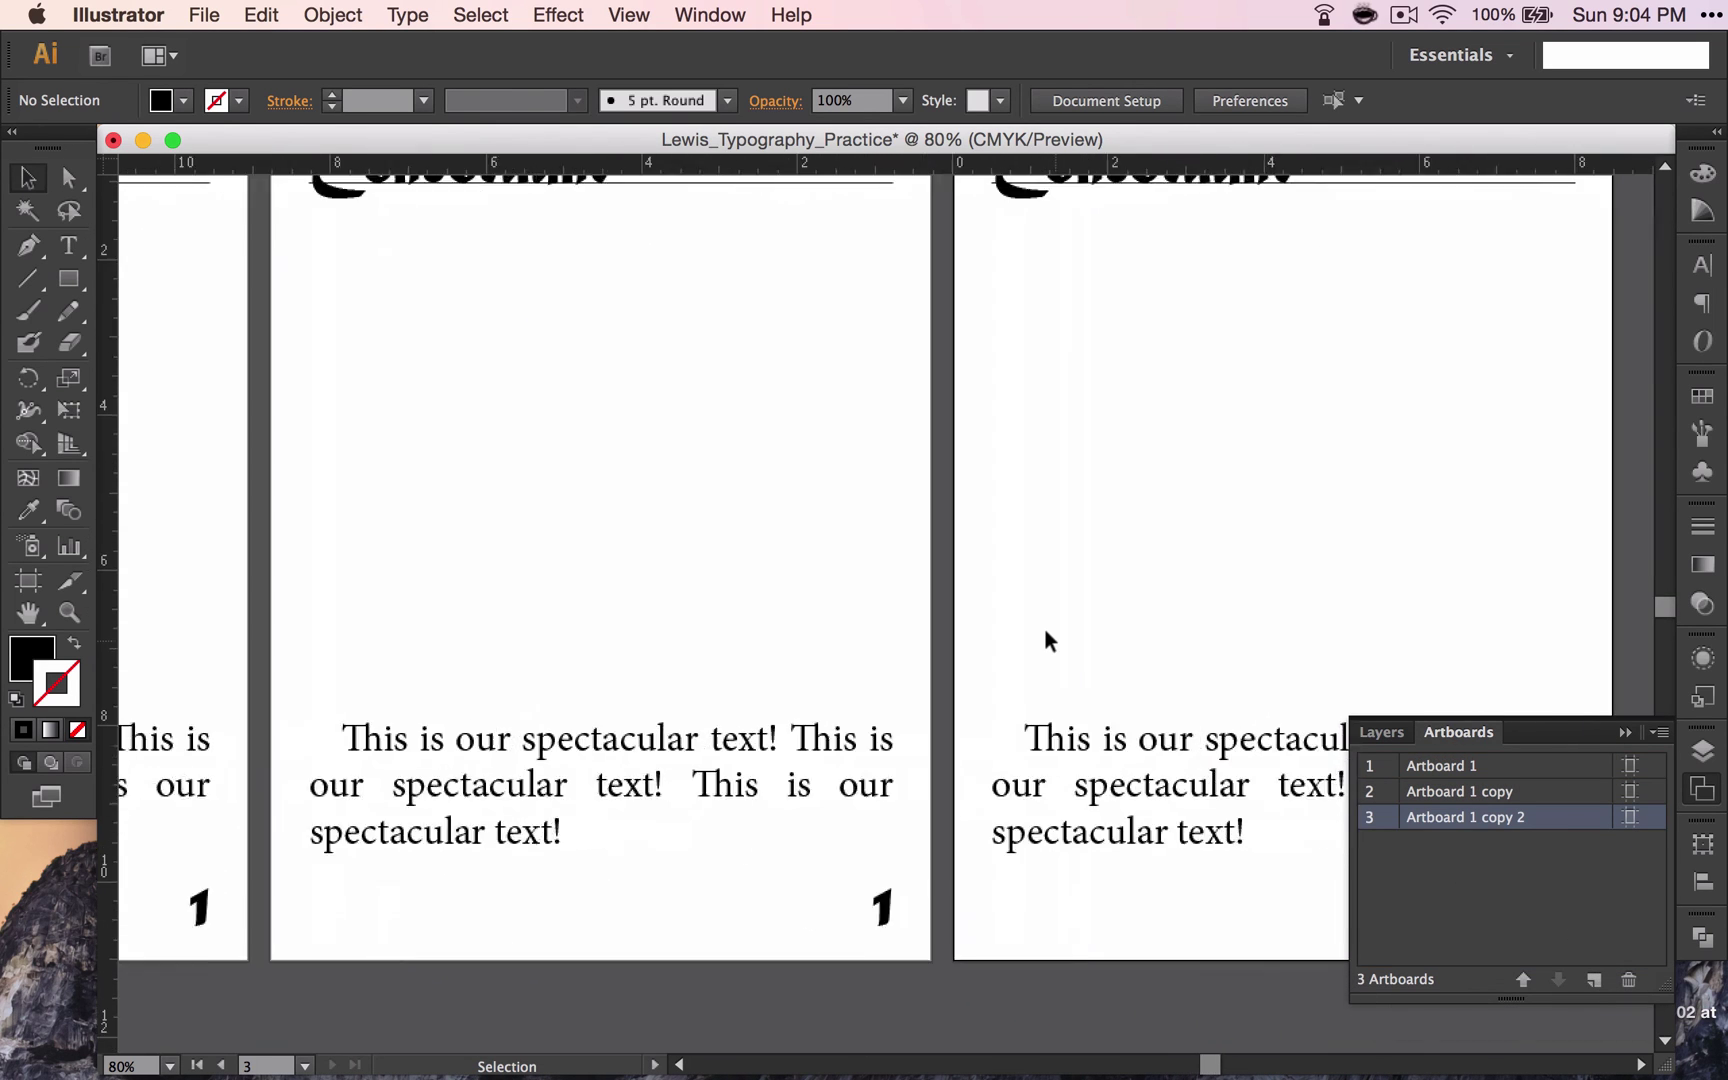
scroll(1044, 626, "up", 2)
Replace 'Concordant' with 'Conflicting' on page two and 'Contrasting' on page three.
key("t")
left_click(403, 290)
double_click(403, 290)
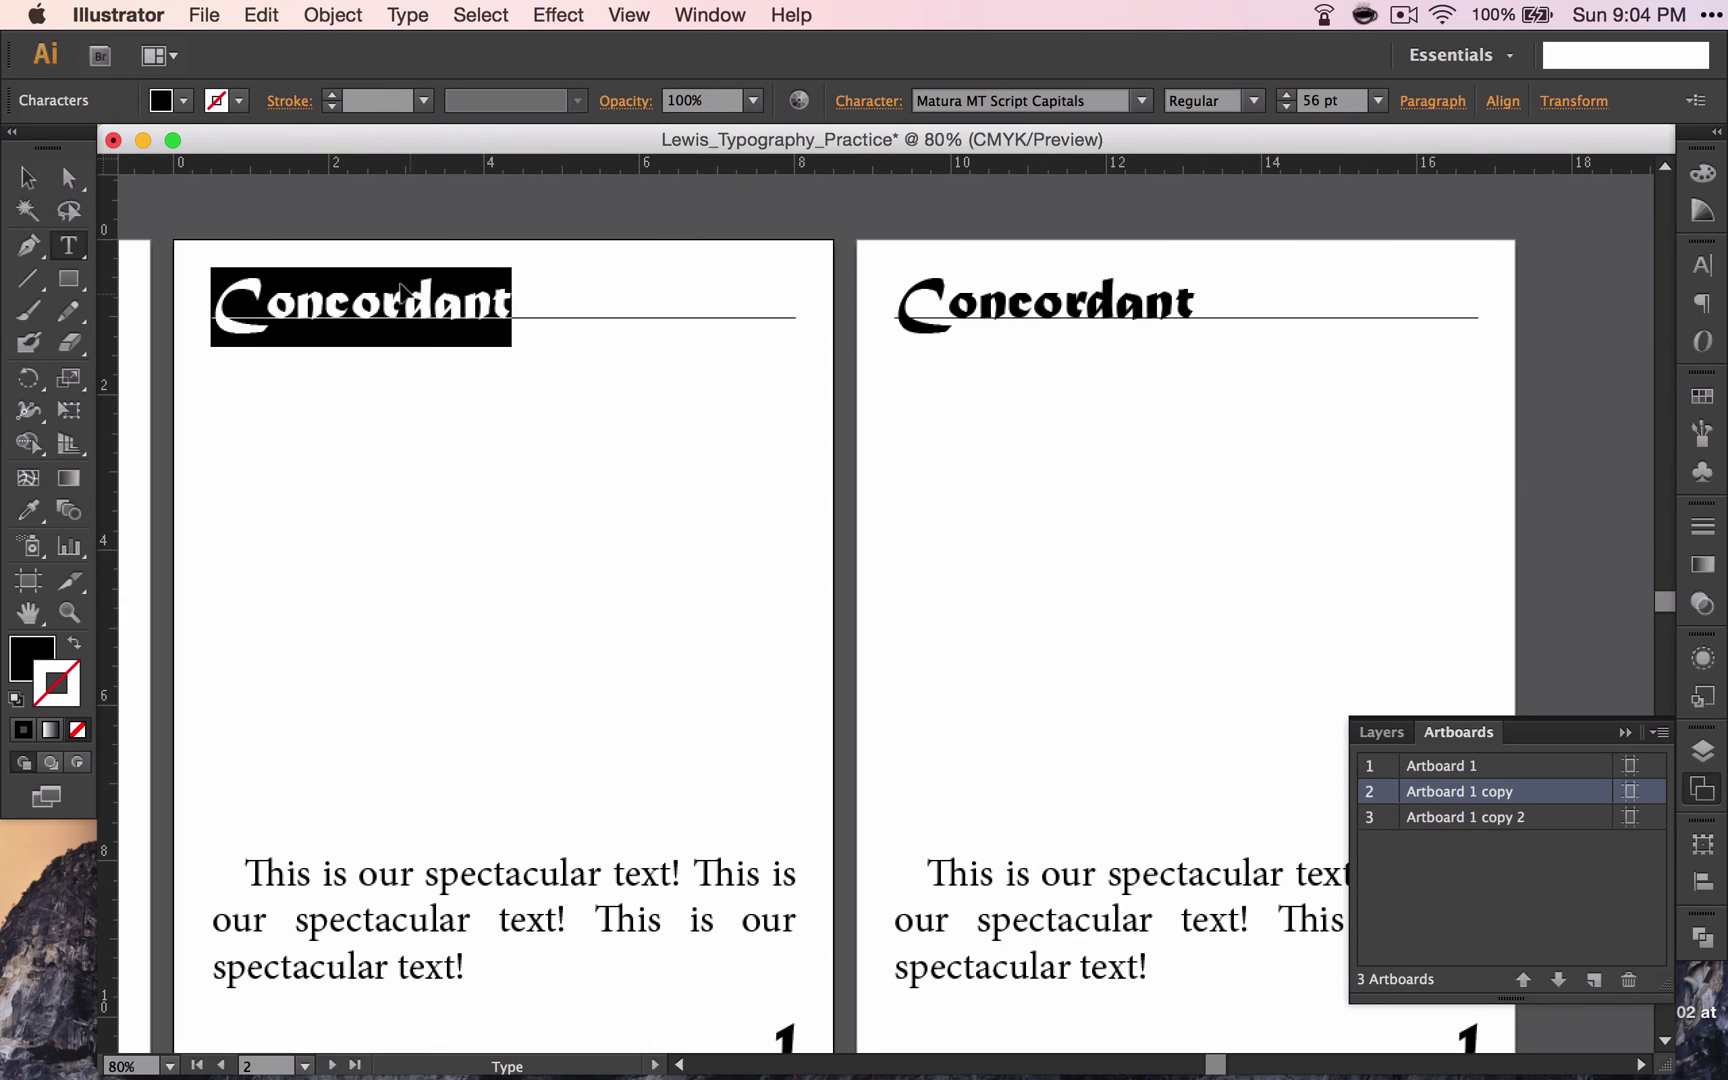
type("Conflicting")
left_click(976, 290)
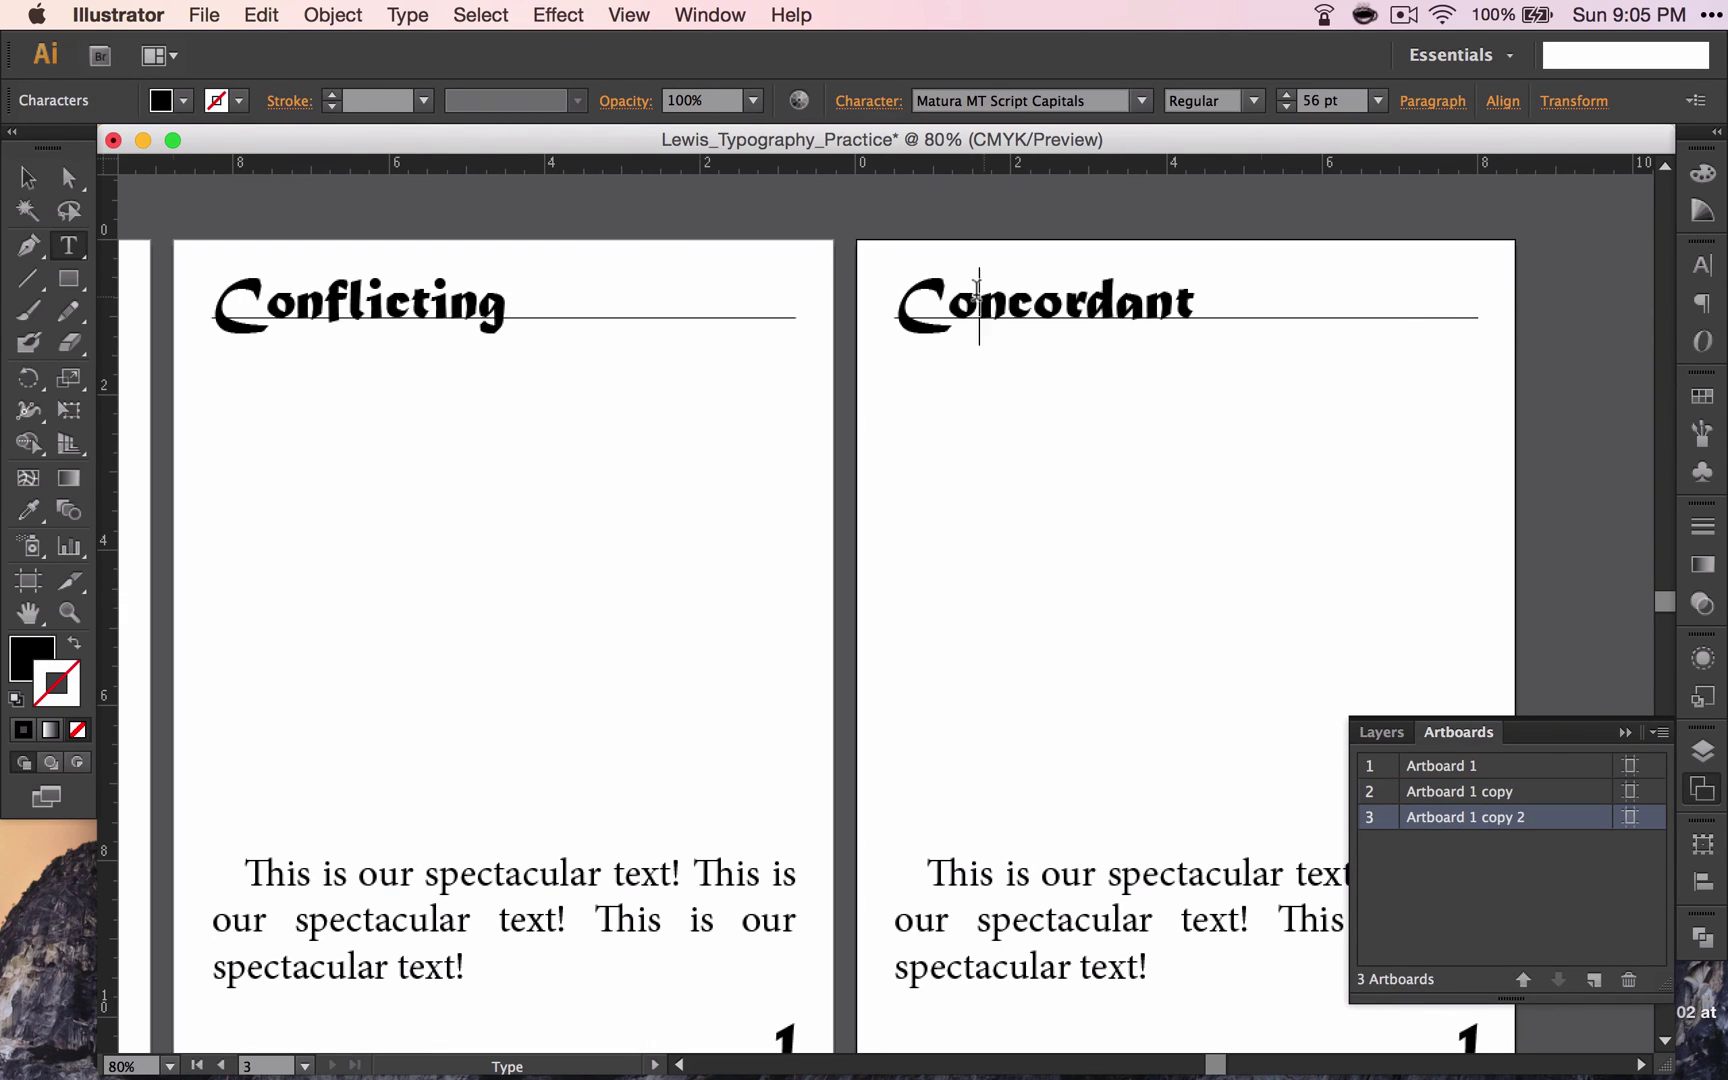
double_click(976, 290)
type("Contrasting")
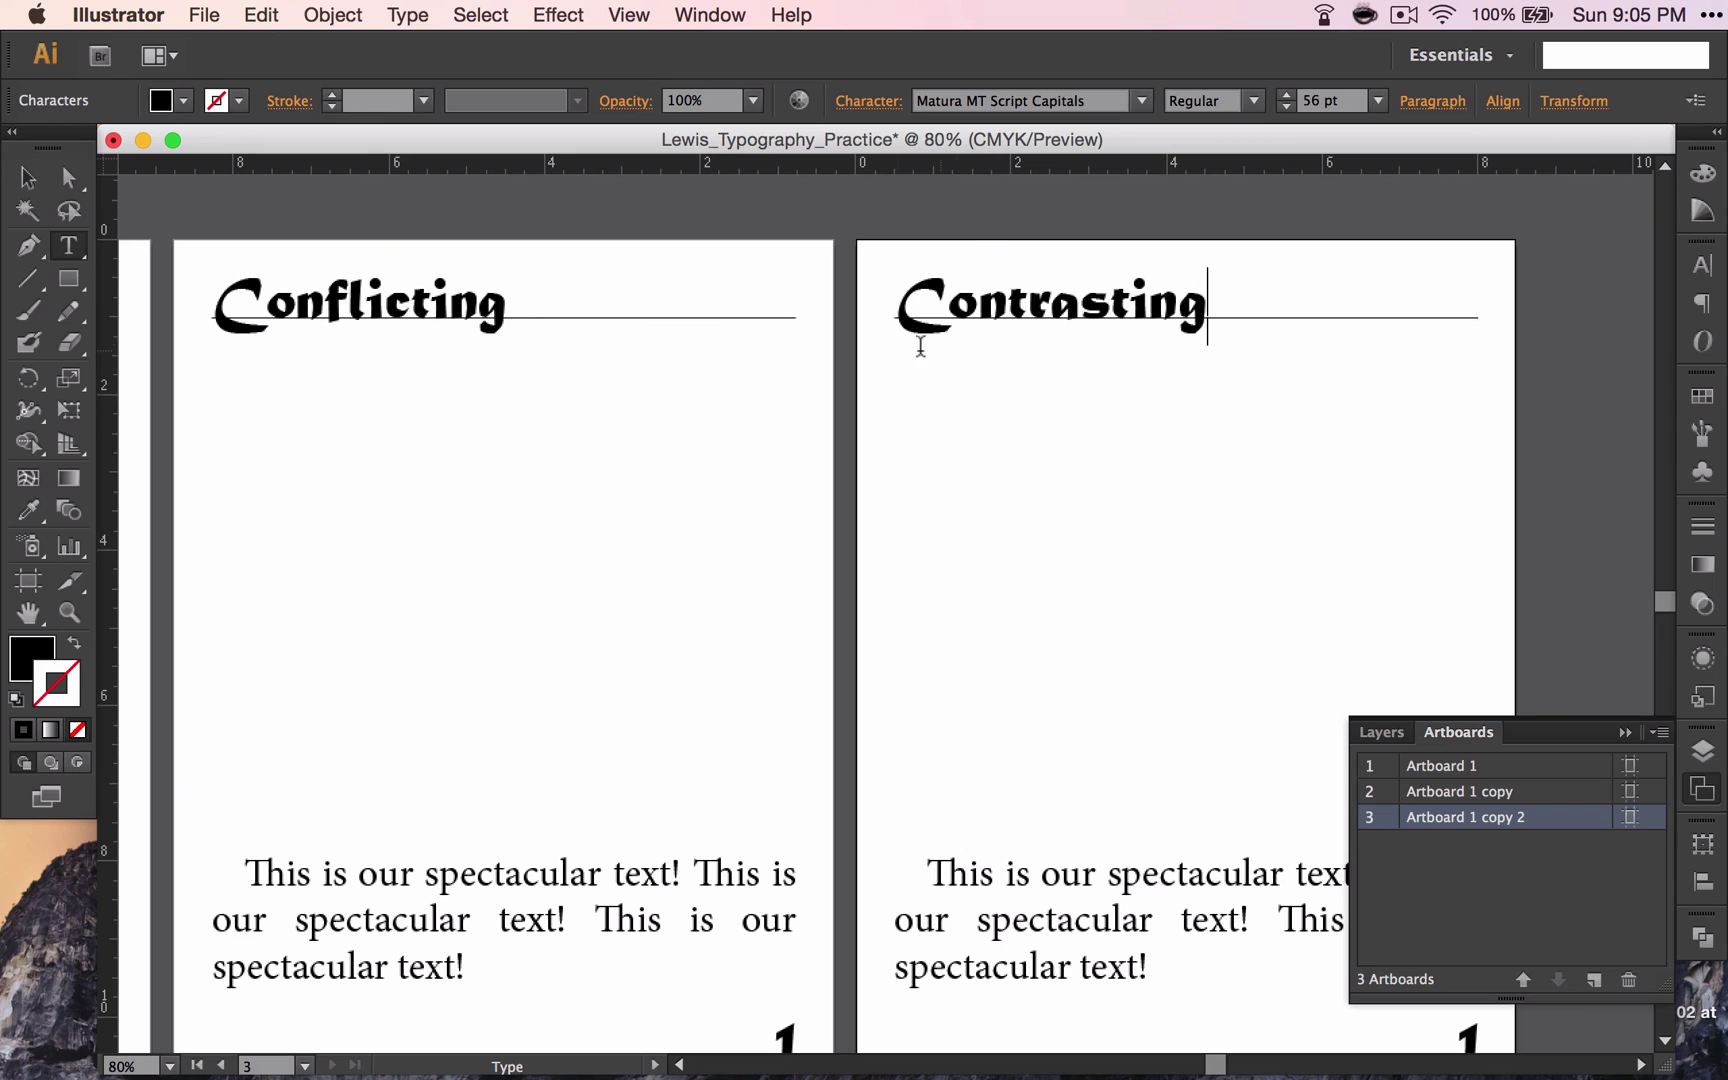
scroll(520, 375, "left", 10)
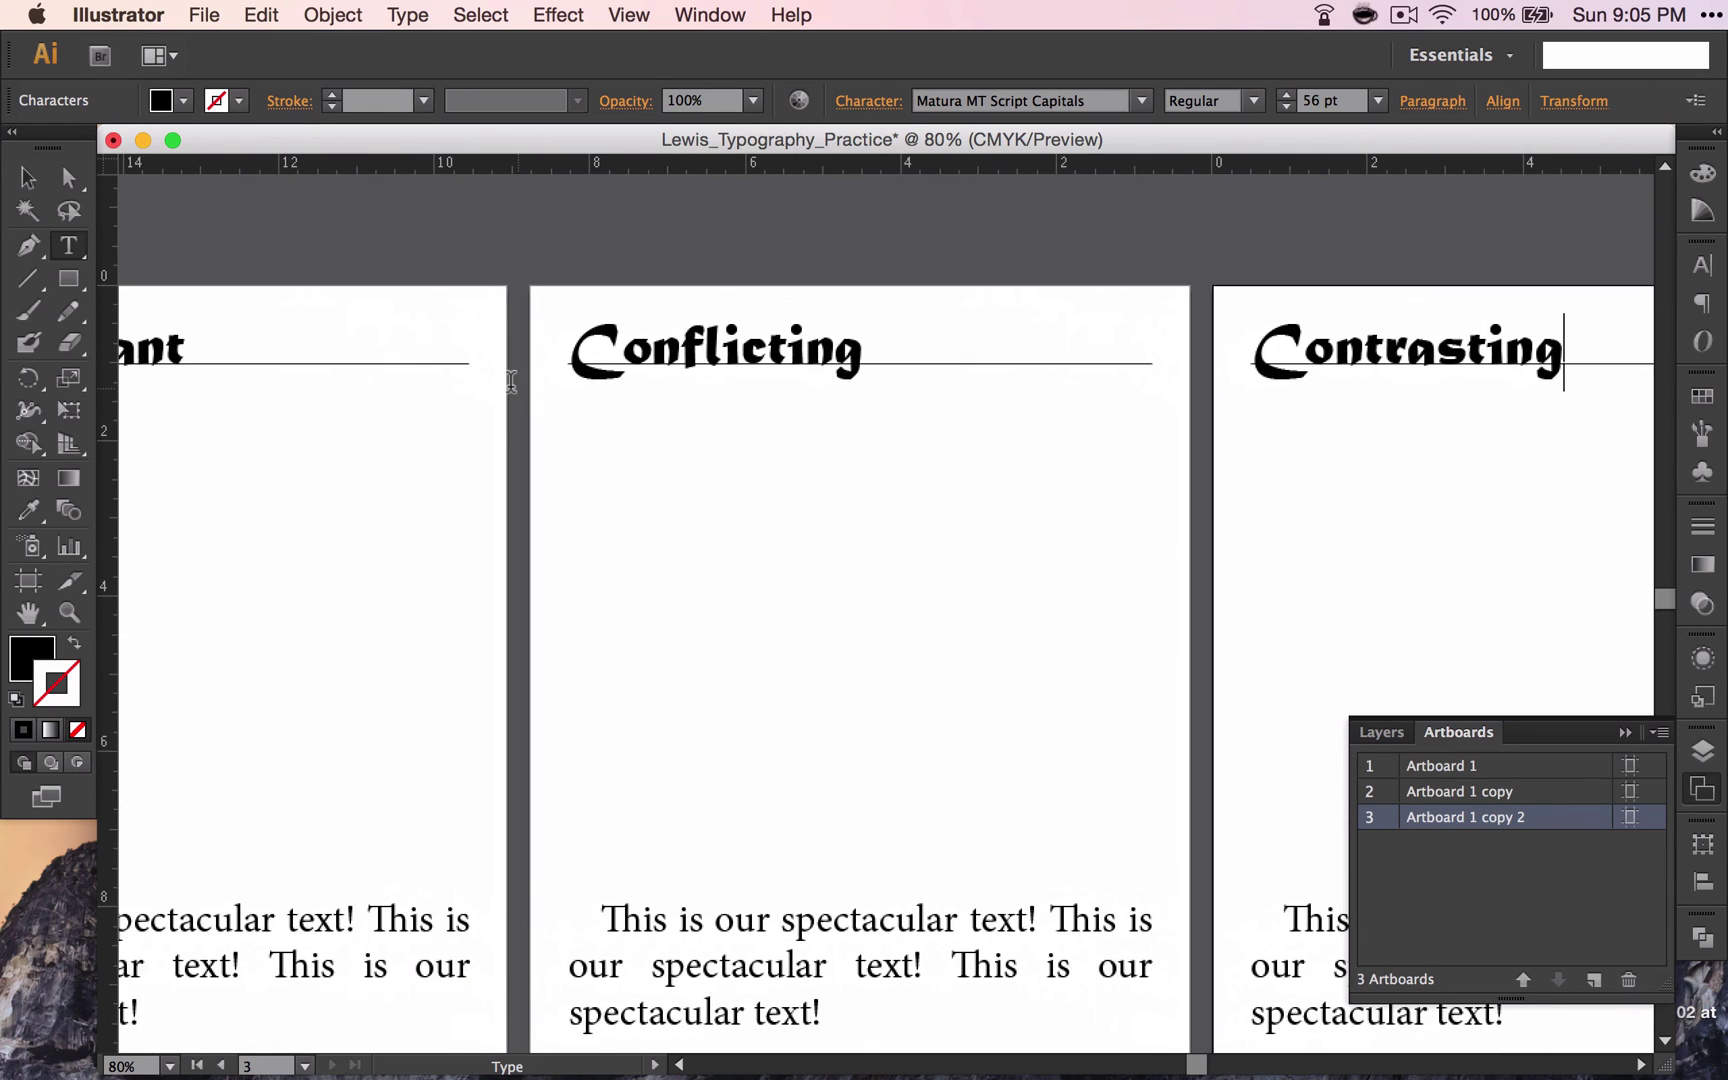
scroll(511, 381, "left", 4)
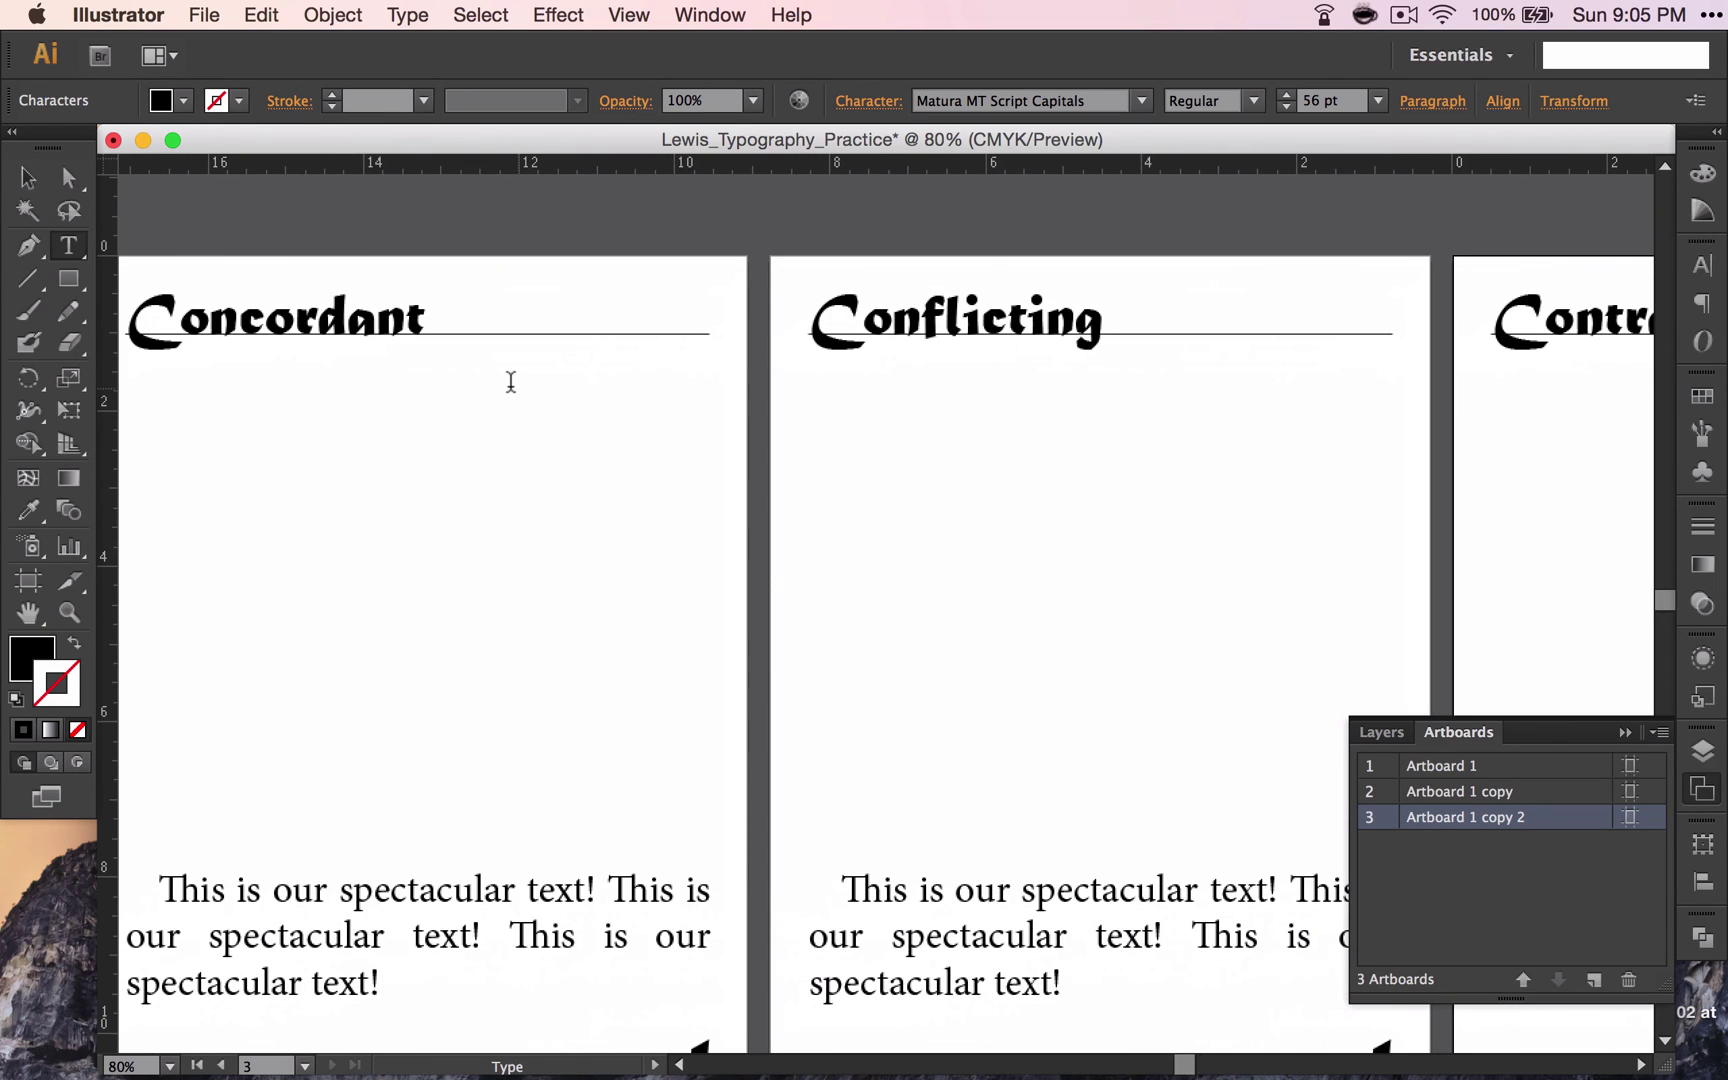